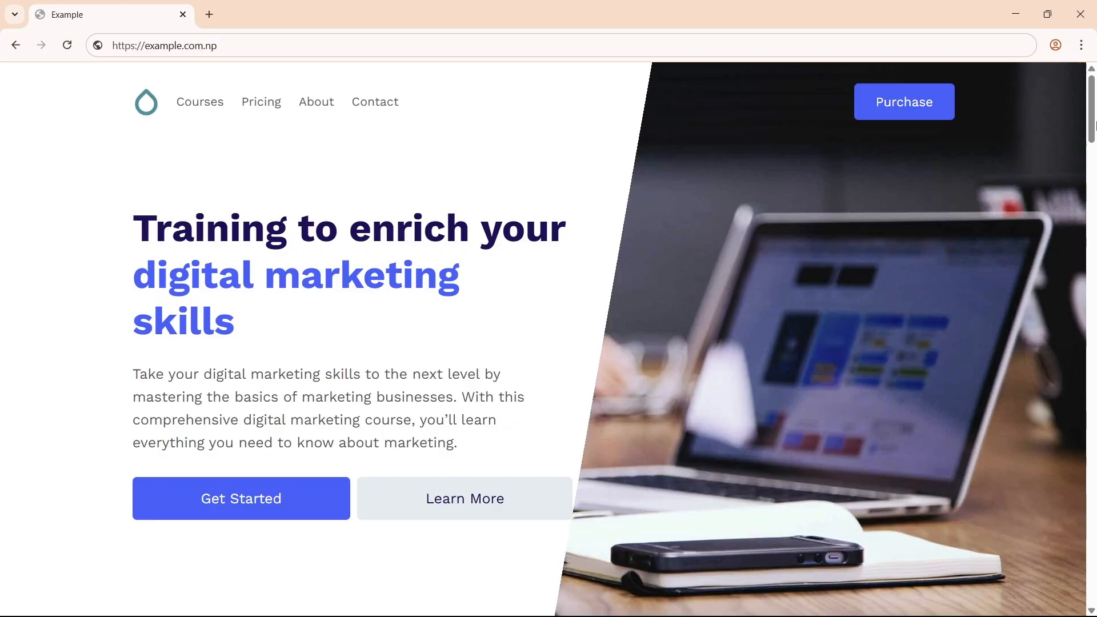
# Step: Look over the example course website's home page and the LearnDash LMS product page down to its course creation features
pyautogui.moveTo(1095, 125); pyautogui.dragTo(1095, 274)
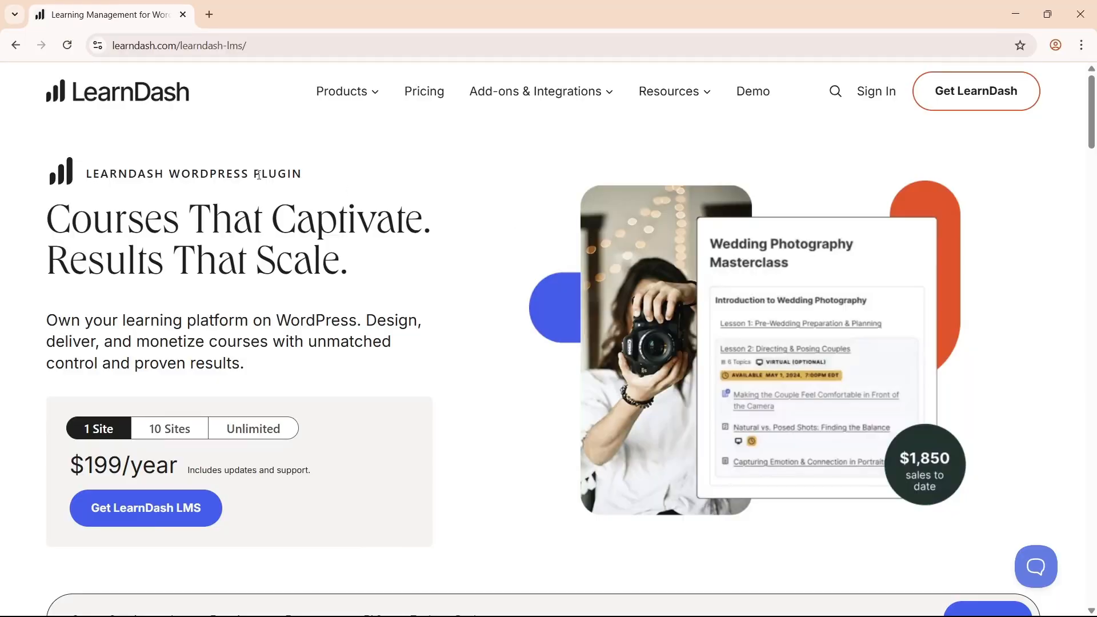
pyautogui.scroll(-8, 237, 285)
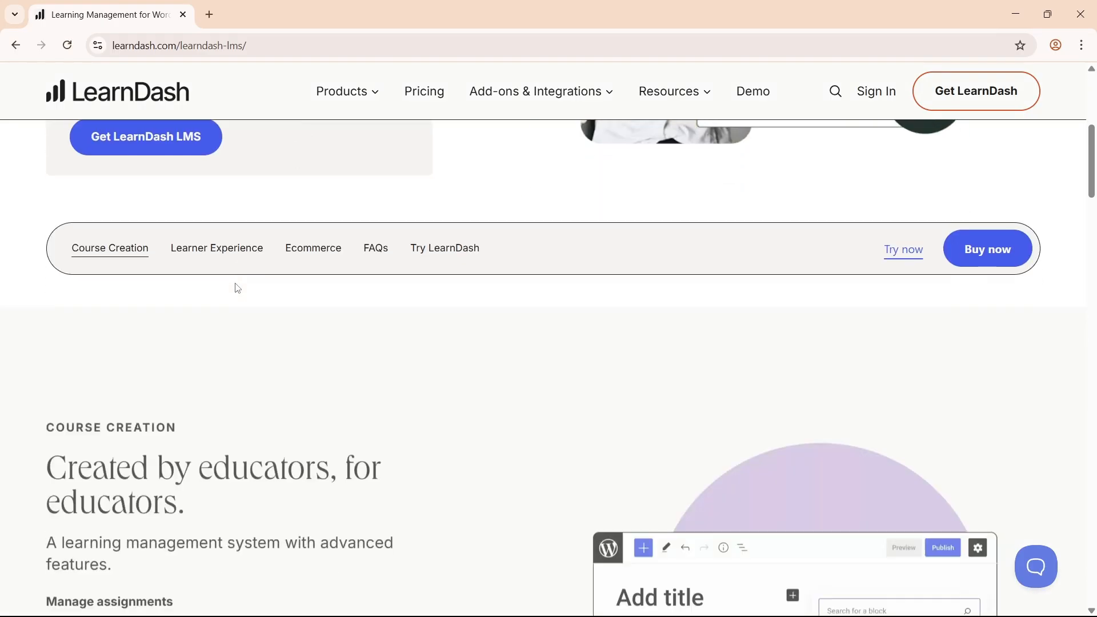
pyautogui.scroll(-1, 238, 287)
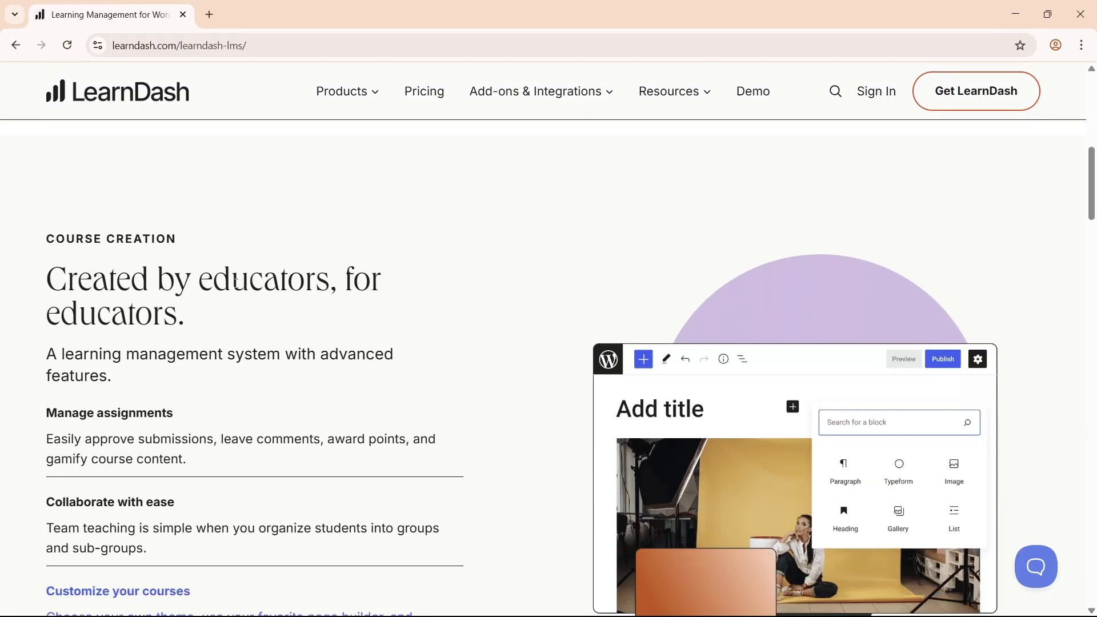
pyautogui.scroll(-1, 190, 254)
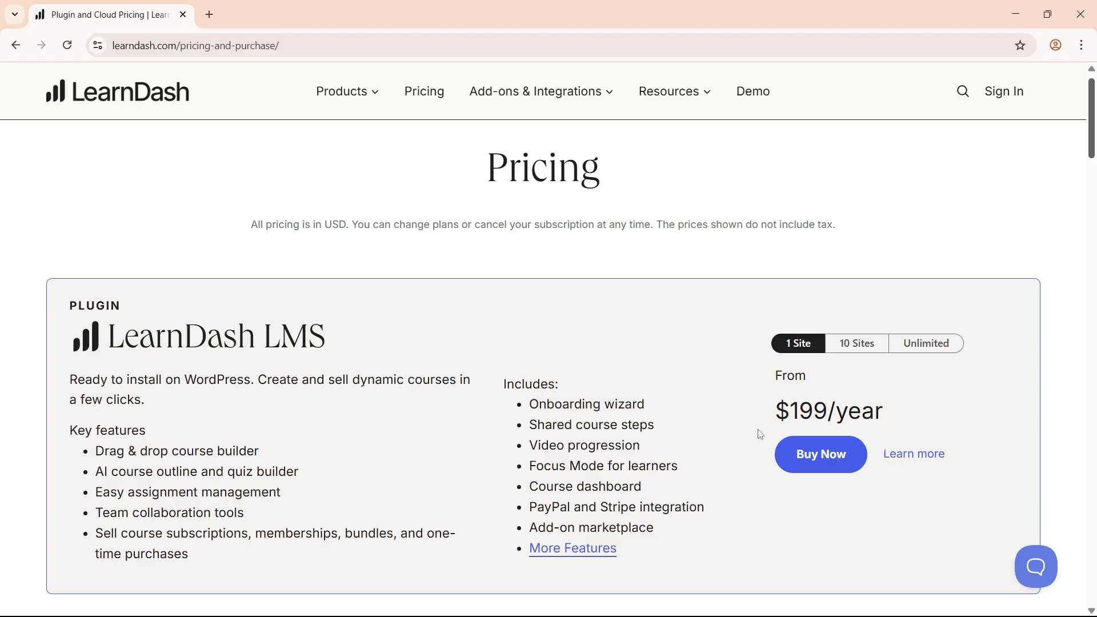
# Step: Examine the yearly LearnDash LMS plugin price and the StellarSites Learning subscription's hosting features and monthly price
pyautogui.moveTo(774, 419); pyautogui.dragTo(891, 407)
pyautogui.click(891, 407)
pyautogui.scroll(-8, 807, 348)
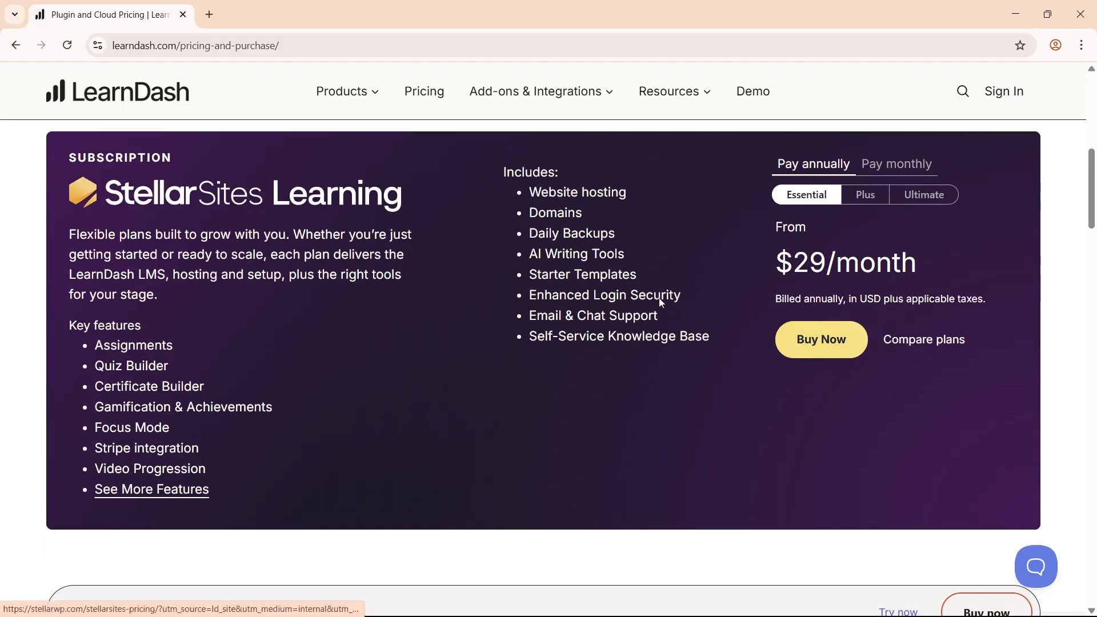
pyautogui.moveTo(524, 191); pyautogui.dragTo(630, 191)
pyautogui.click(249, 193)
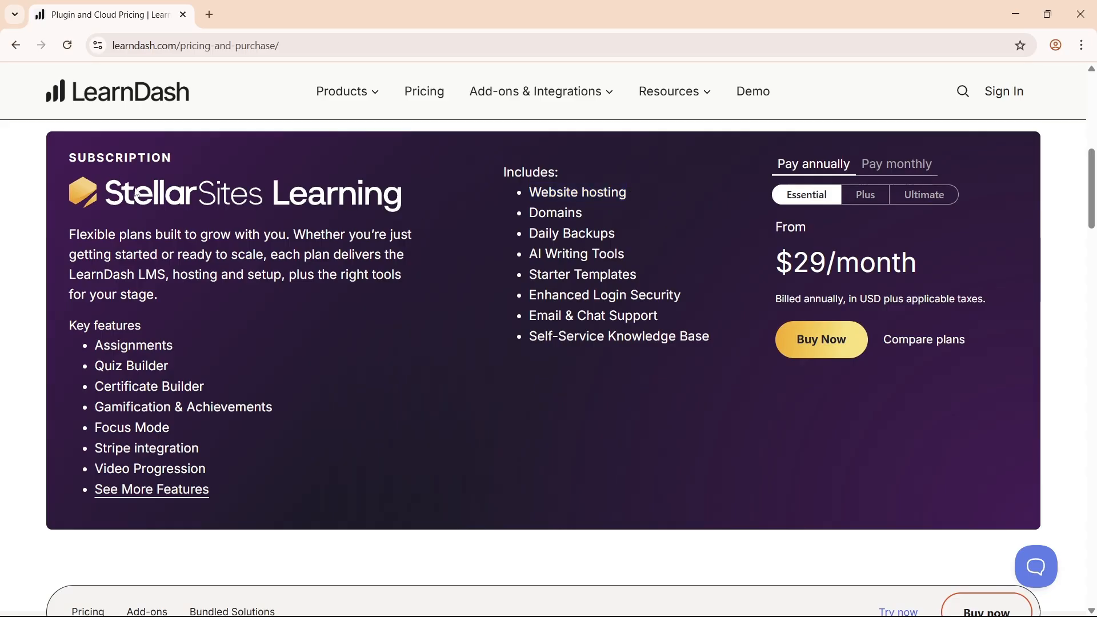
pyautogui.moveTo(772, 264); pyautogui.dragTo(921, 259)
pyautogui.click(921, 260)
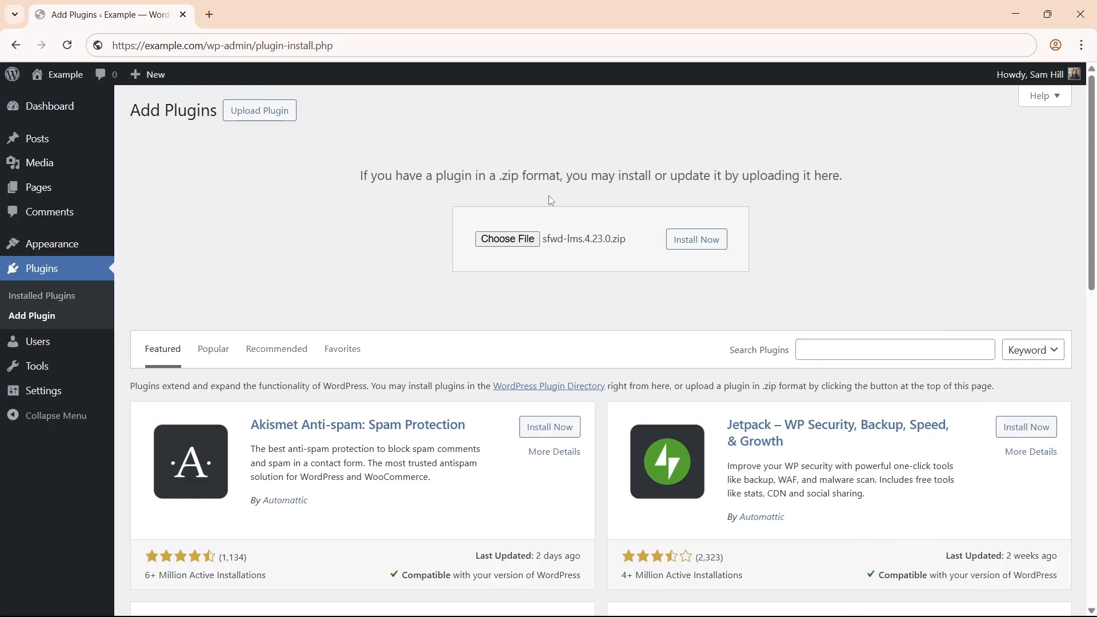
# Step: Install the LearnDash plugin from sfwd-lms.4.23.0.zip on the WordPress site and activate it
pyautogui.click(704, 239)
pyautogui.click(181, 222)
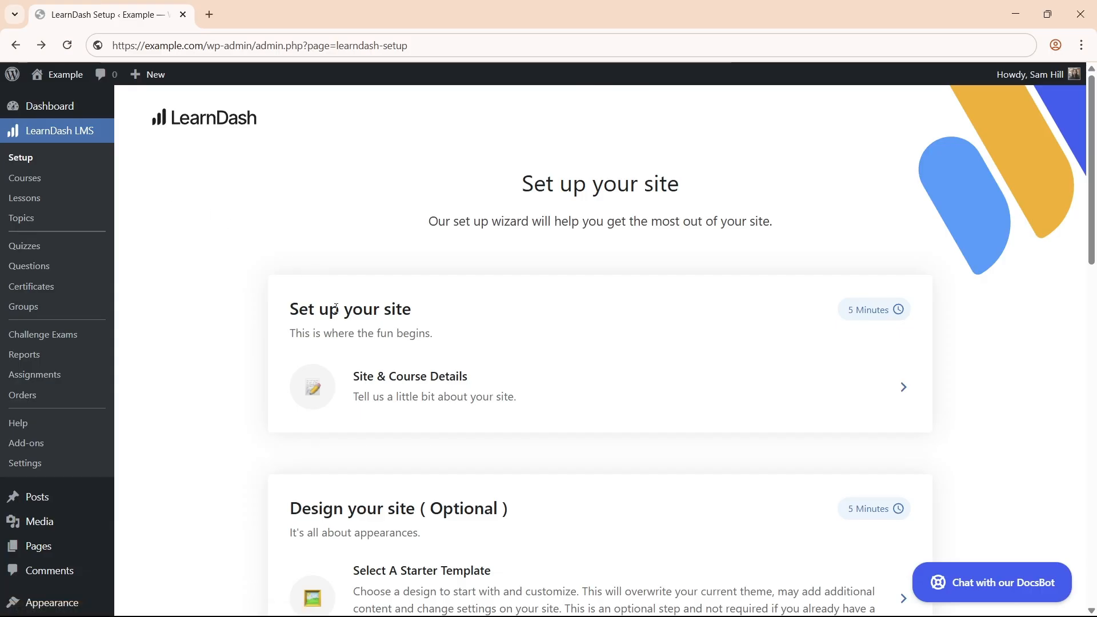
# Step: Start the Site & Course Details setup, validate the licence e-mail and licence key, and continue to the course questions
pyautogui.click(441, 389)
pyautogui.moveTo(1092, 514); pyautogui.dragTo(1093, 544)
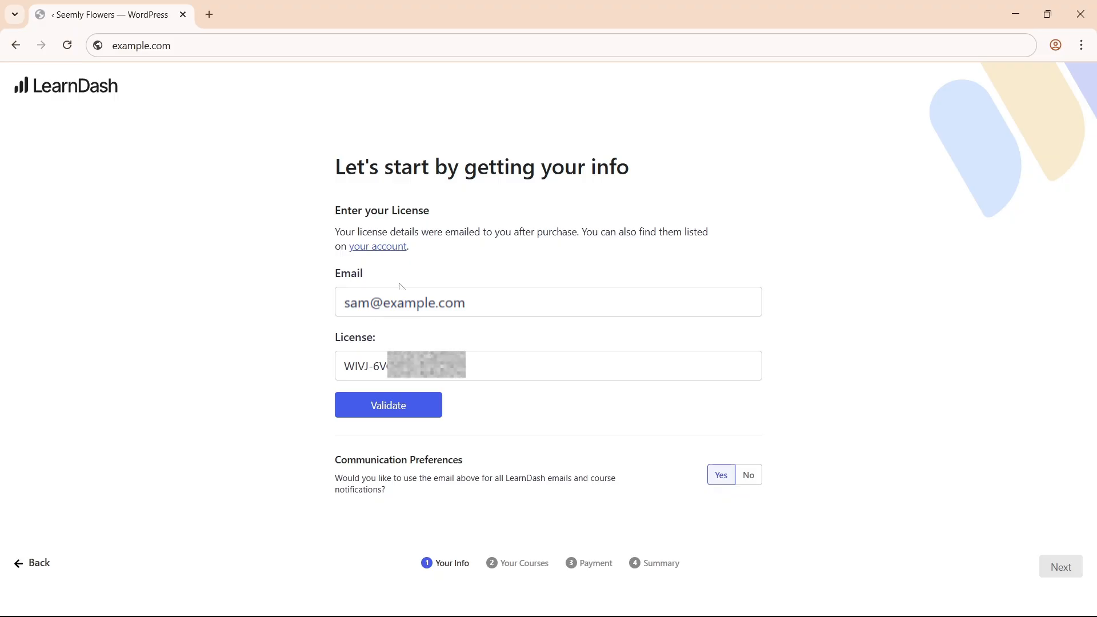
pyautogui.click(393, 413)
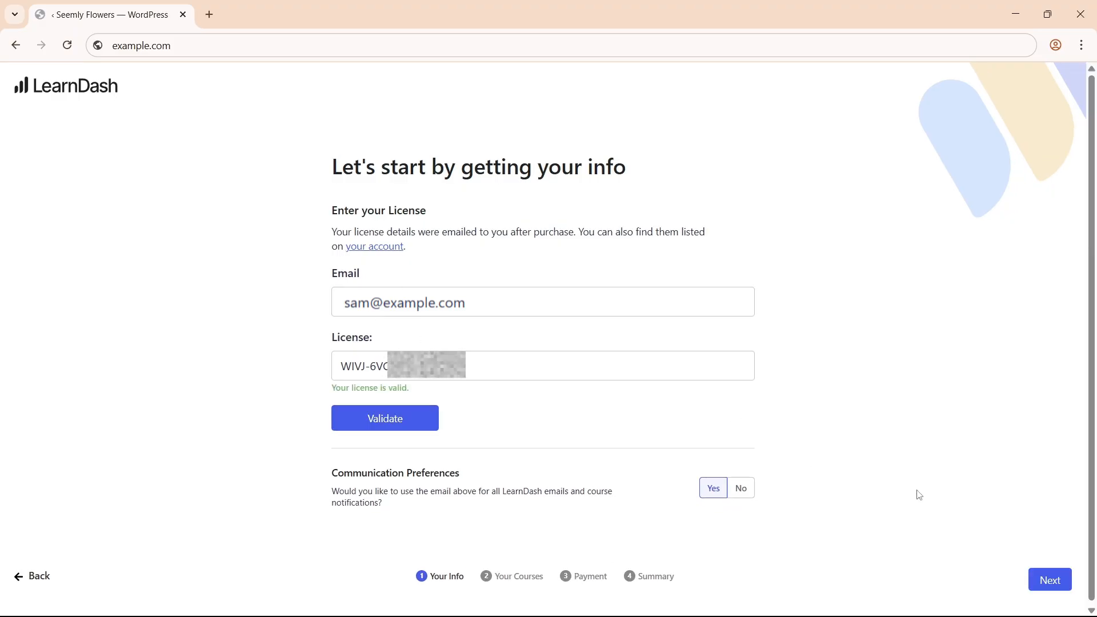
pyautogui.click(1040, 582)
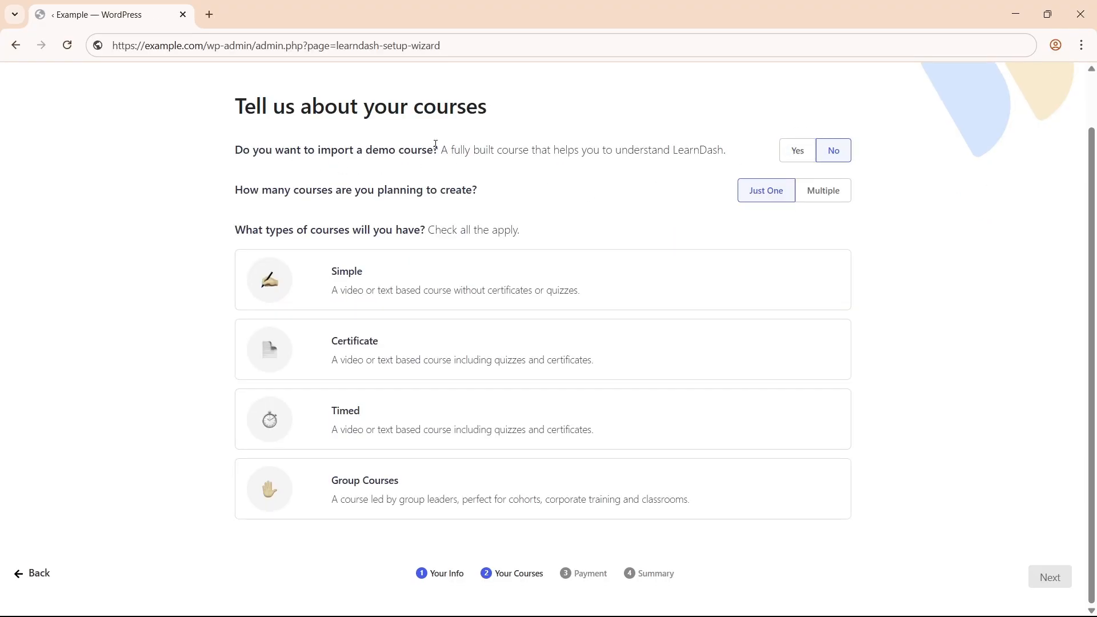
# Step: Plan for multiple courses of the Simple, Certificate and Timed types, and continue to the payment questions
pyautogui.click(819, 196)
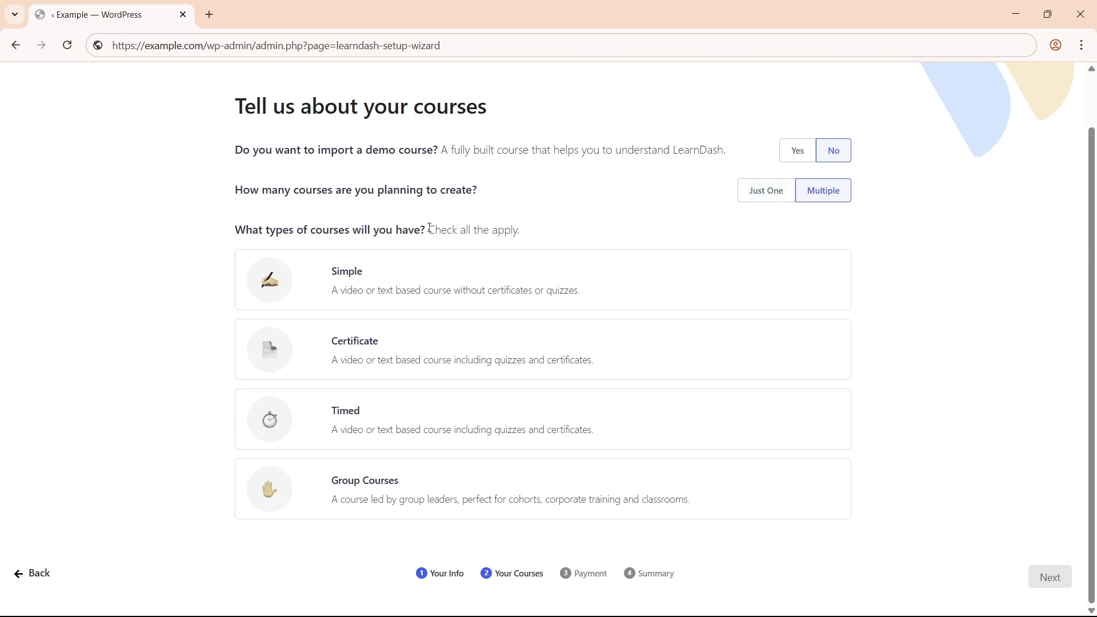
pyautogui.click(393, 273)
pyautogui.click(409, 334)
pyautogui.click(429, 432)
pyautogui.click(1049, 577)
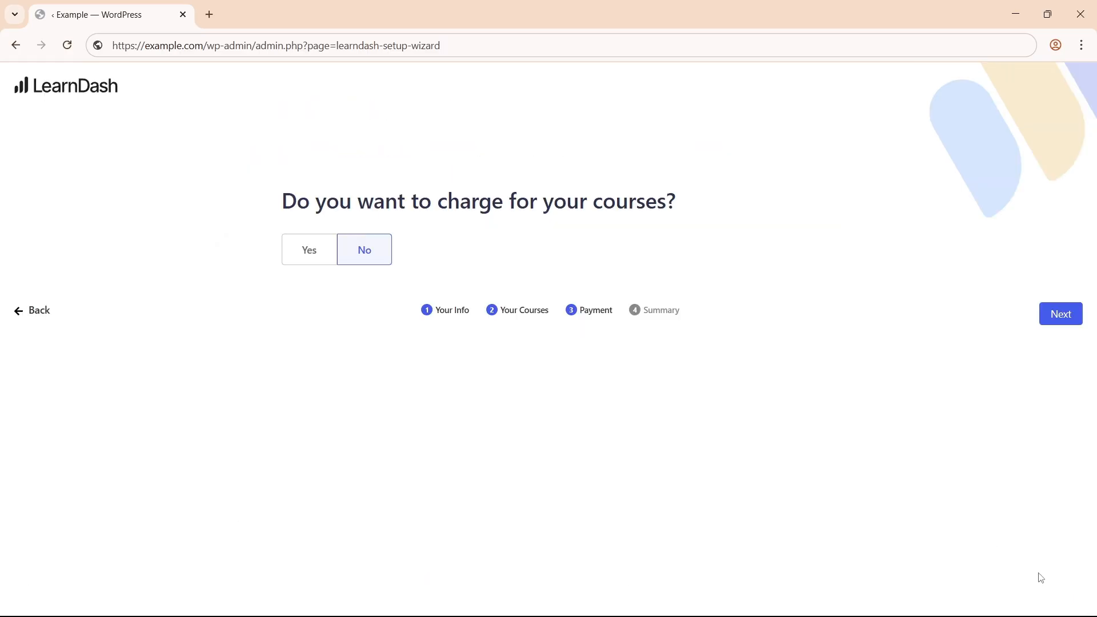
# Step: Charge for courses through WooCommerce, pick the currency country by searching for "unit", and save and complete the setup wizard
pyautogui.click(305, 253)
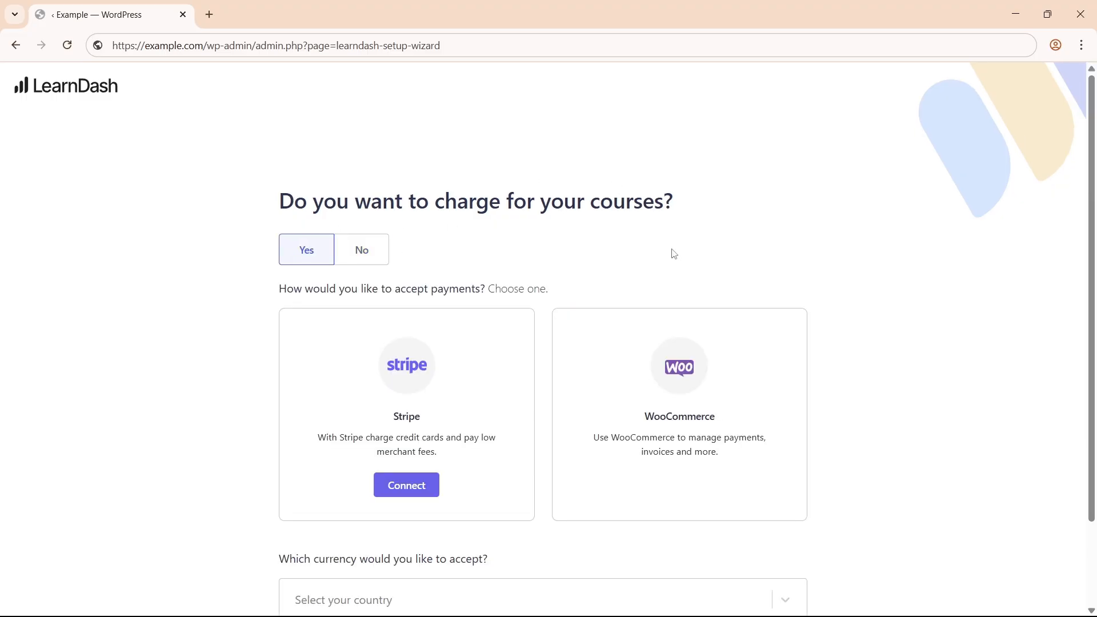
pyautogui.scroll(-2, 880, 254)
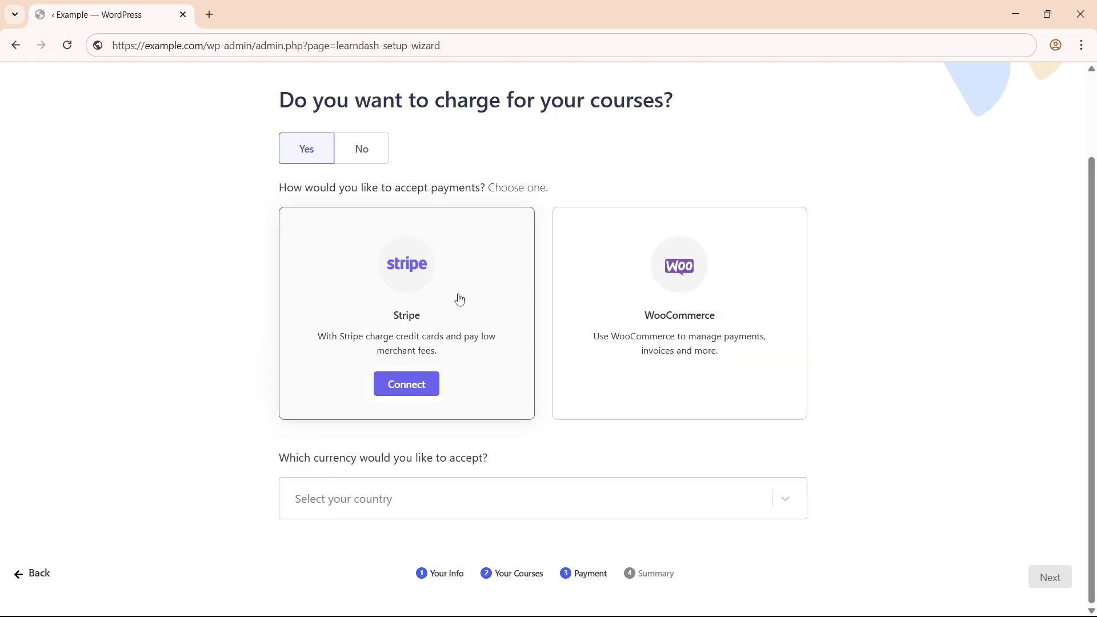
pyautogui.click(593, 282)
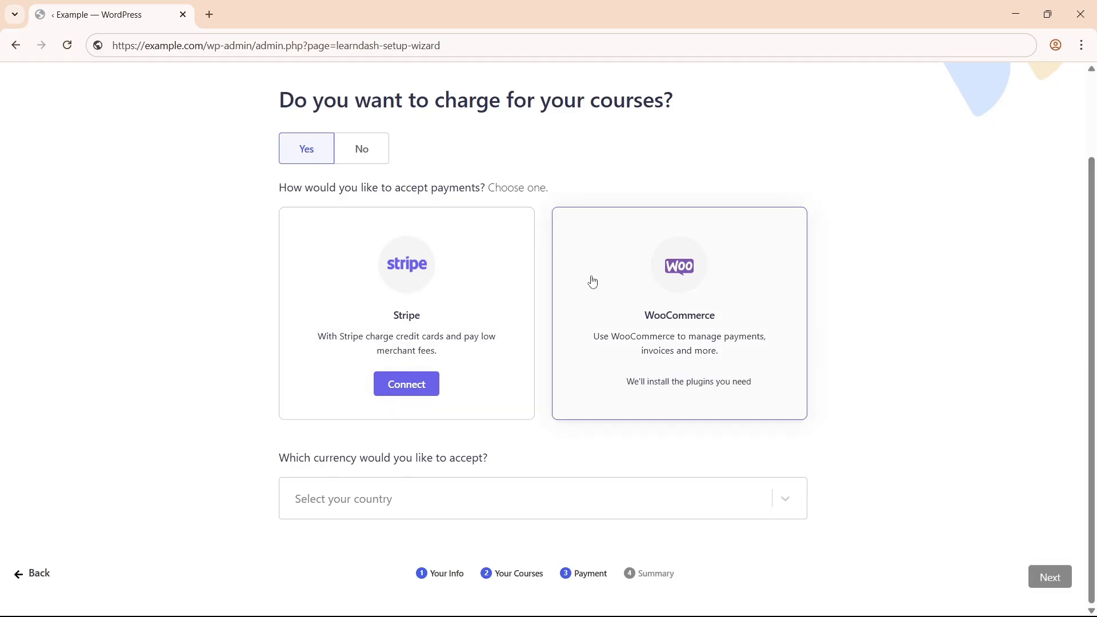
pyautogui.click(434, 497)
pyautogui.write('unit')
pyautogui.click(367, 598)
pyautogui.click(1049, 578)
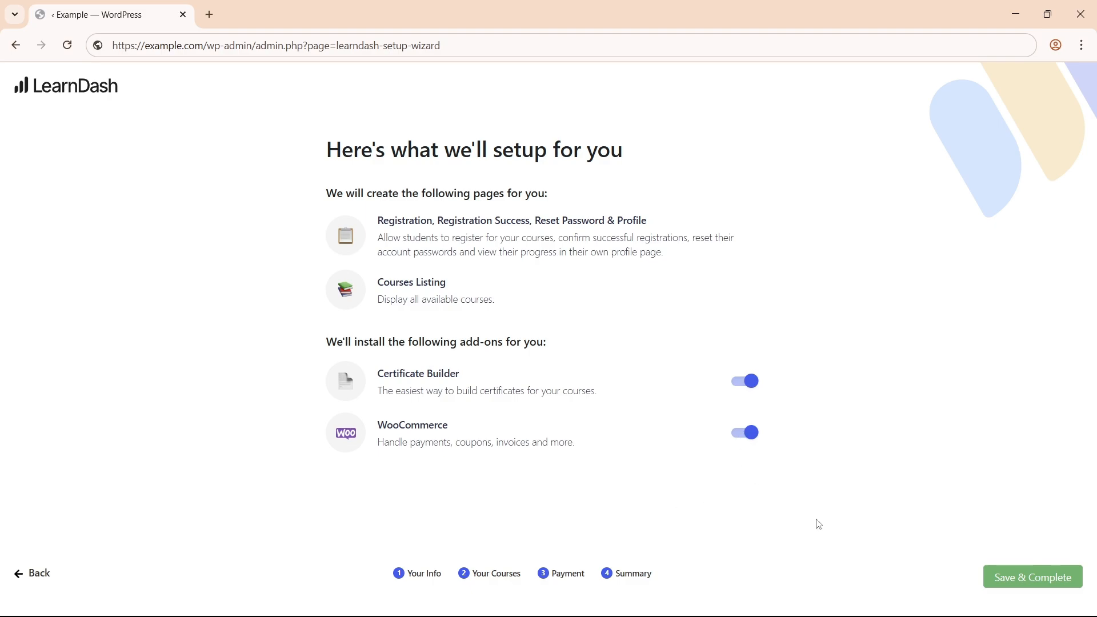
pyautogui.click(1009, 584)
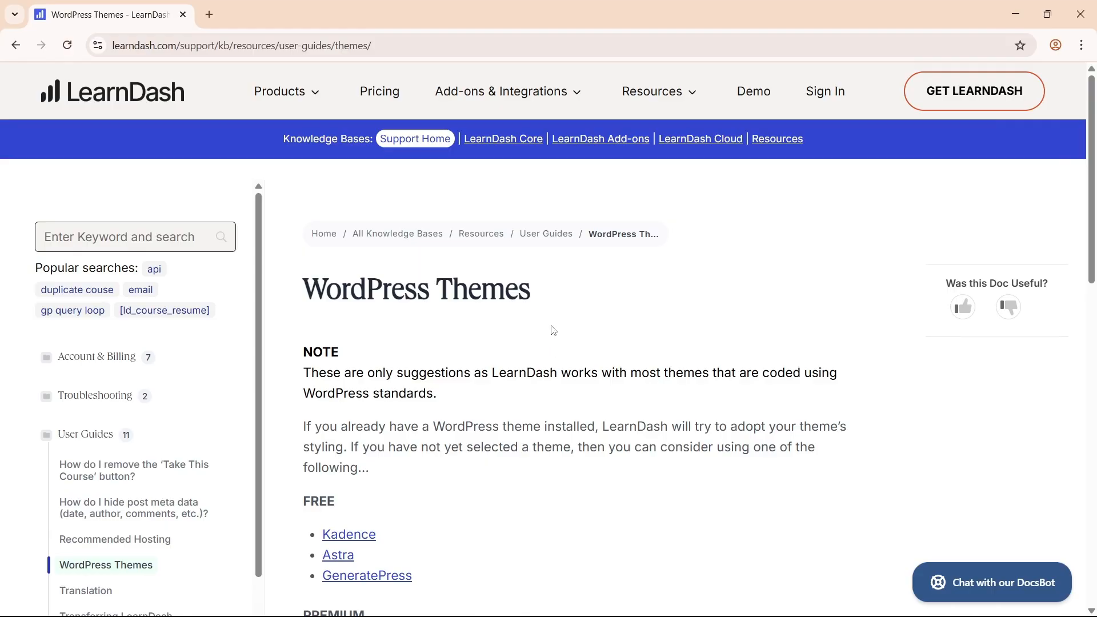
# Step: Open the starter template selection under Design your site and choose the Digital Course template
pyautogui.scroll(-3, 455, 359)
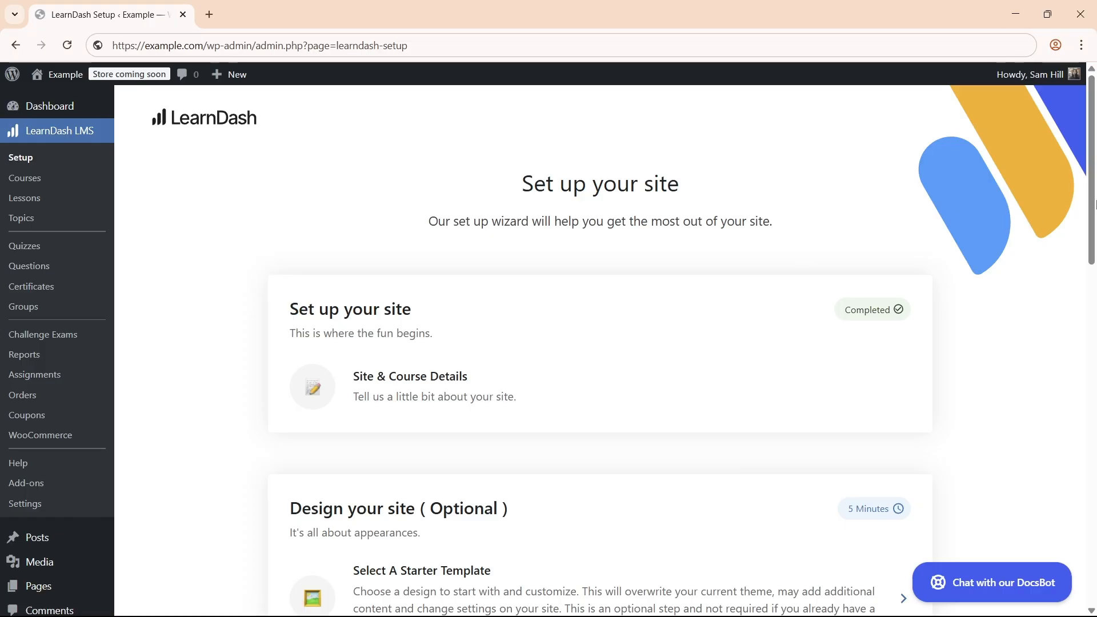
pyautogui.scroll(-5, 1095, 297)
pyautogui.moveTo(1095, 297); pyautogui.dragTo(1094, 312)
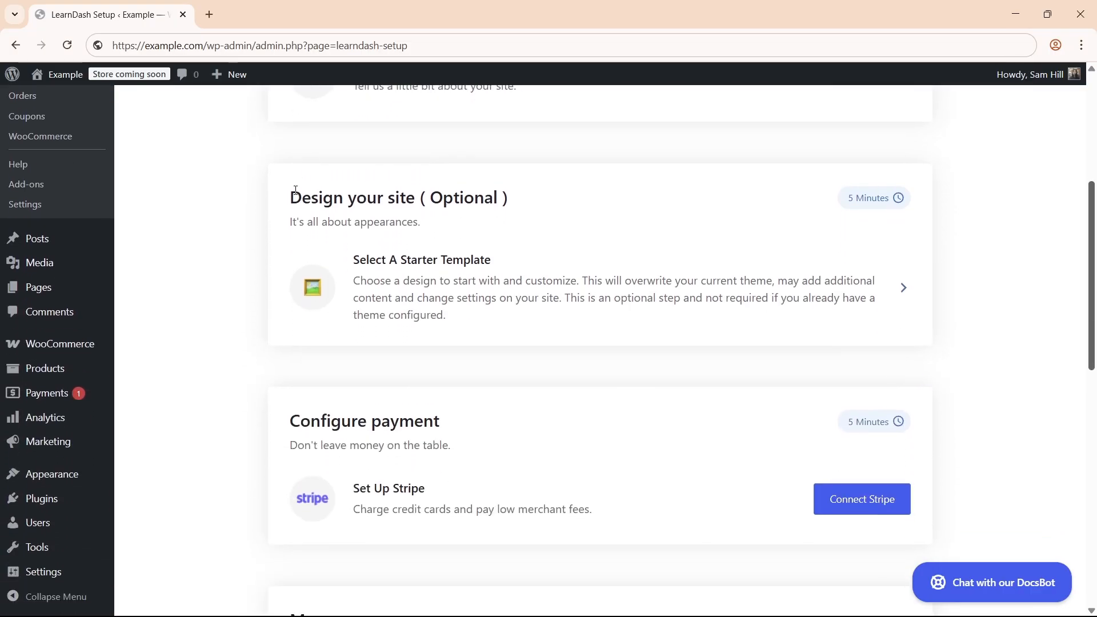
pyautogui.click(464, 262)
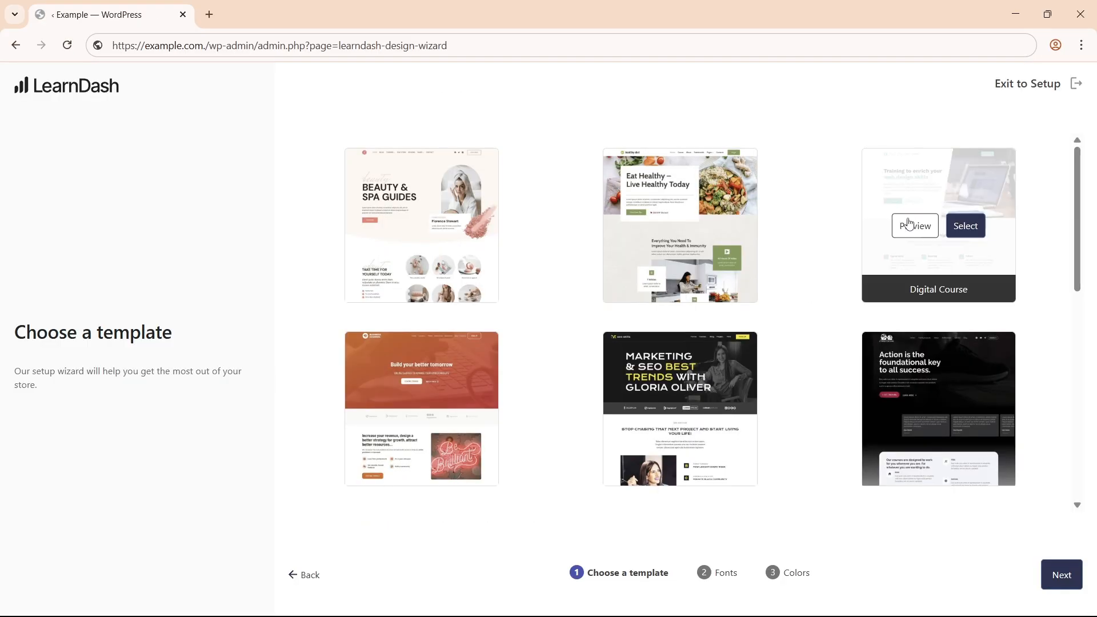
pyautogui.click(963, 230)
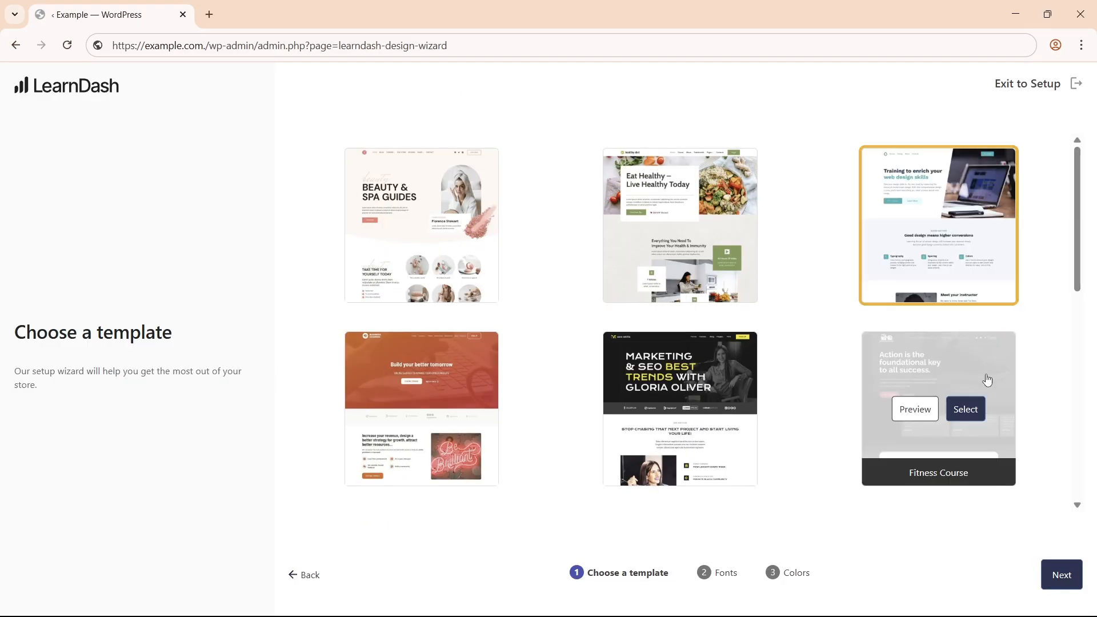
pyautogui.click(1062, 575)
# Step: Choose the first font option and the bright blue and navy colour palette for the template
pyautogui.click(78, 289)
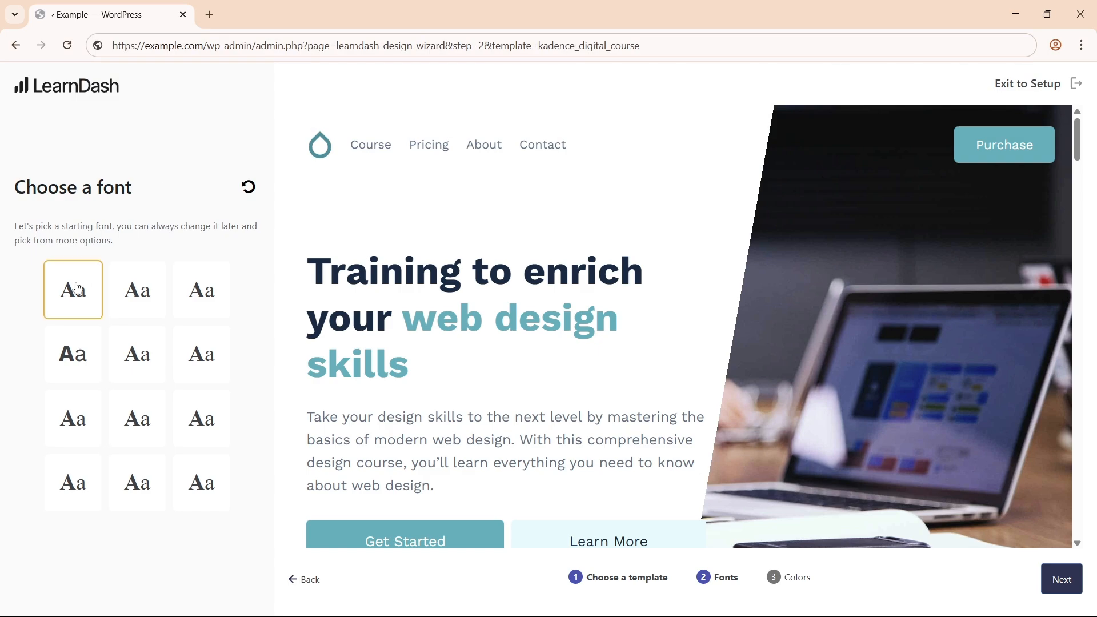
pyautogui.click(1061, 580)
pyautogui.click(195, 378)
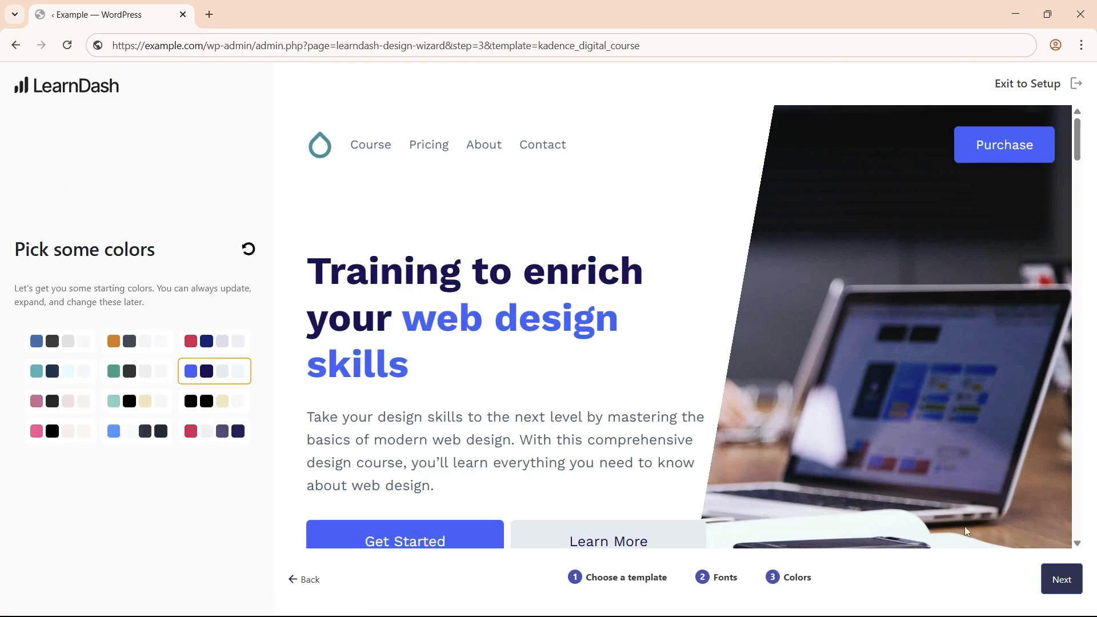
pyautogui.click(1062, 579)
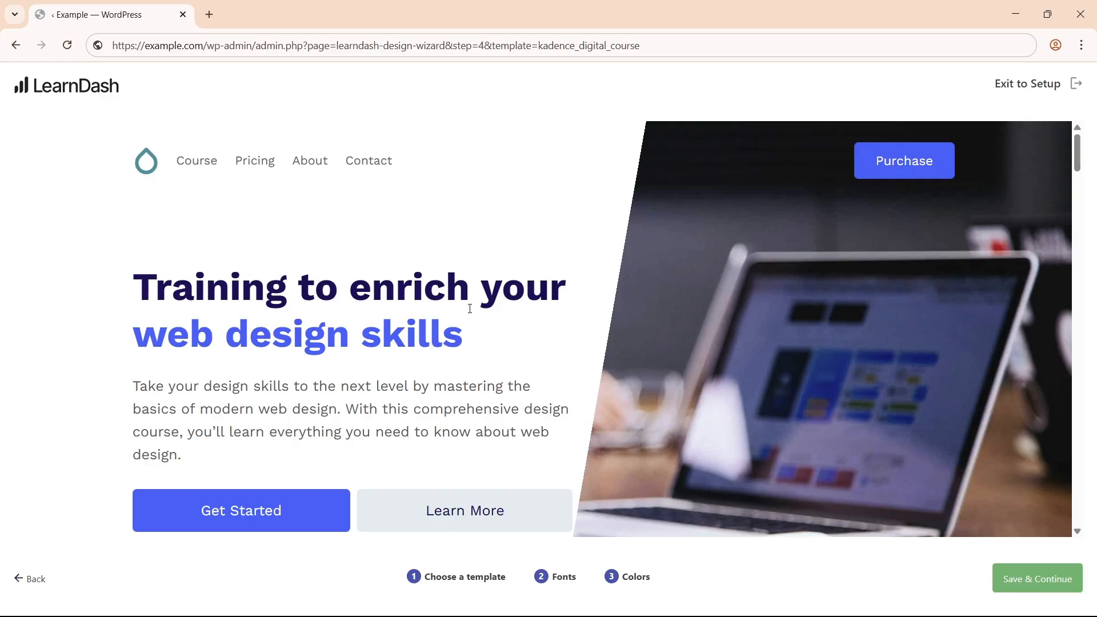
# Step: Check the full template preview, save the design choices and run the template import
pyautogui.moveTo(1077, 153); pyautogui.dragTo(1090, 377)
pyautogui.click(1065, 578)
pyautogui.click(553, 438)
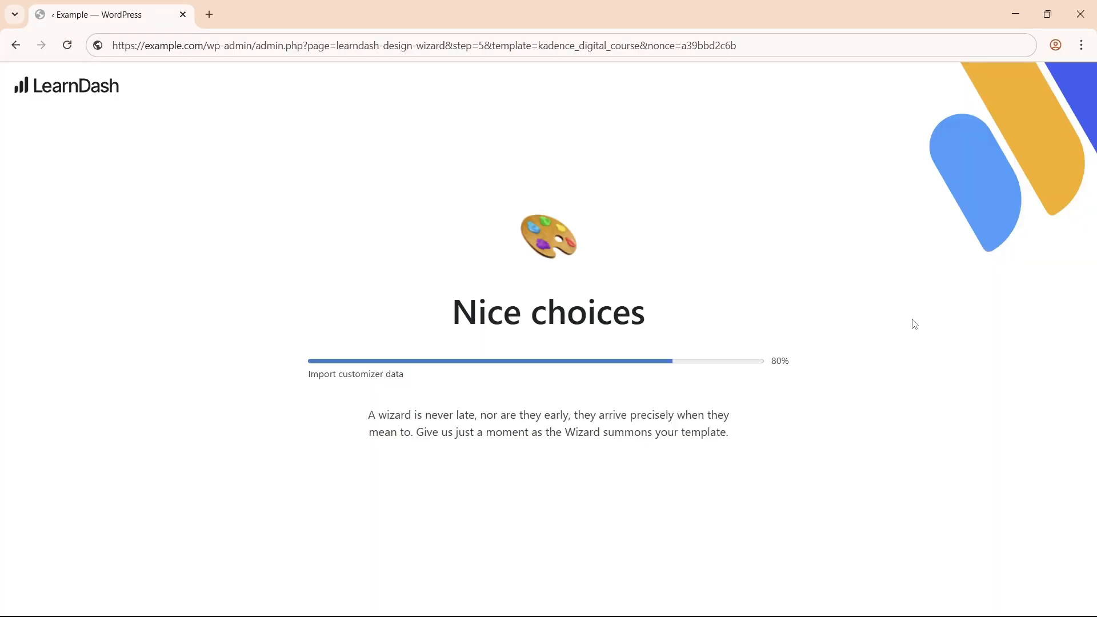
pyautogui.click(507, 432)
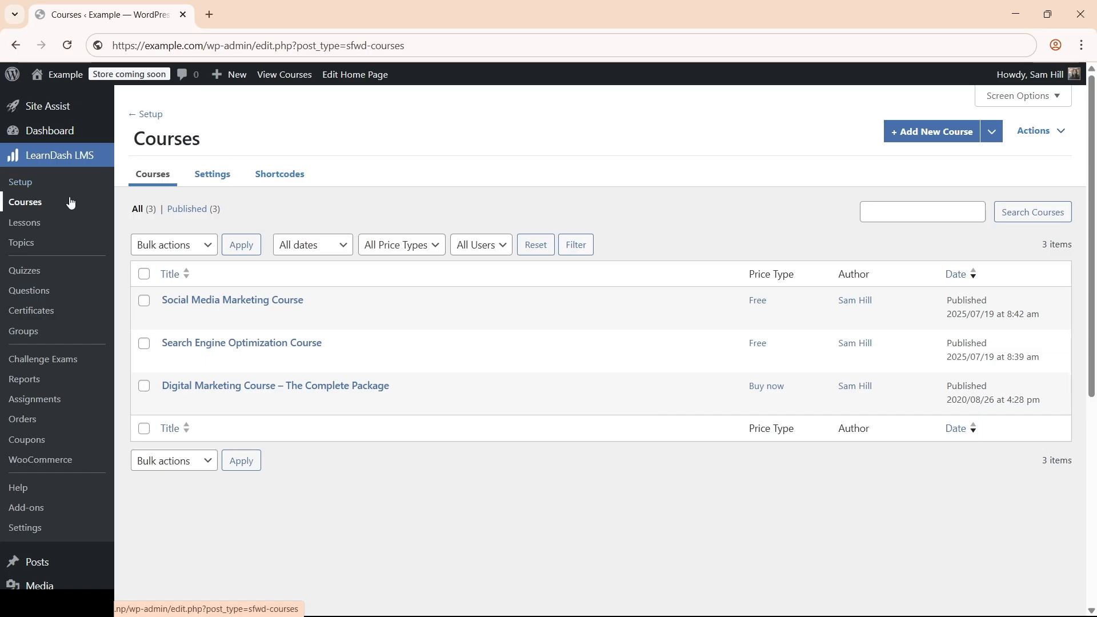
# Step: Add a new LearnDash course titled "Content Marketing Course"
pyautogui.click(911, 132)
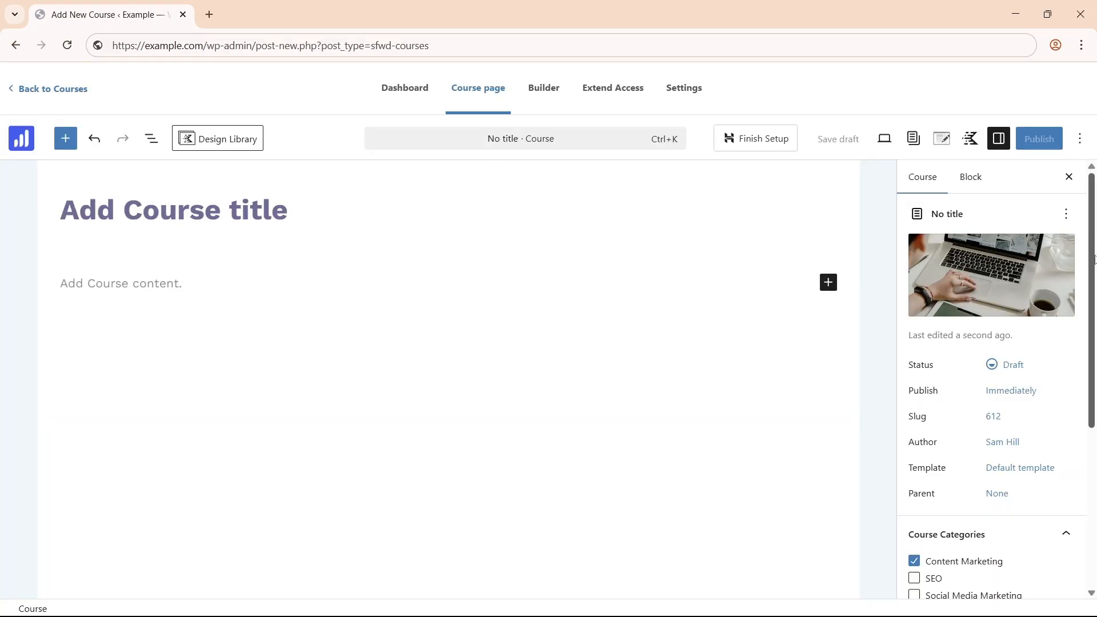
pyautogui.scroll(-5, 1094, 259)
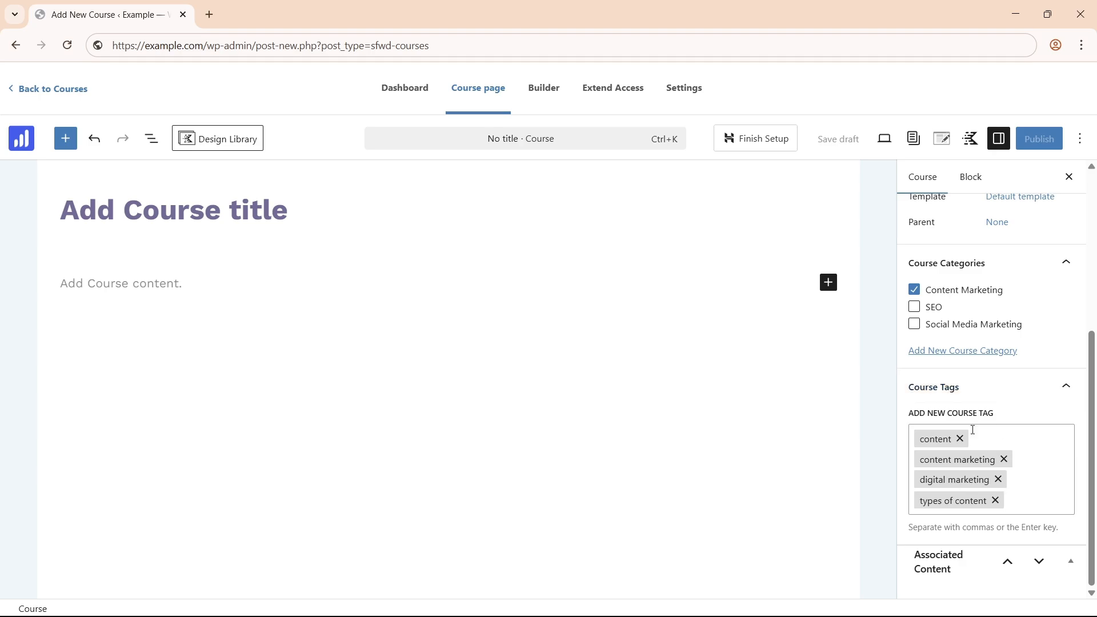
pyautogui.click(352, 210)
pyautogui.write('Content Marketing Course')
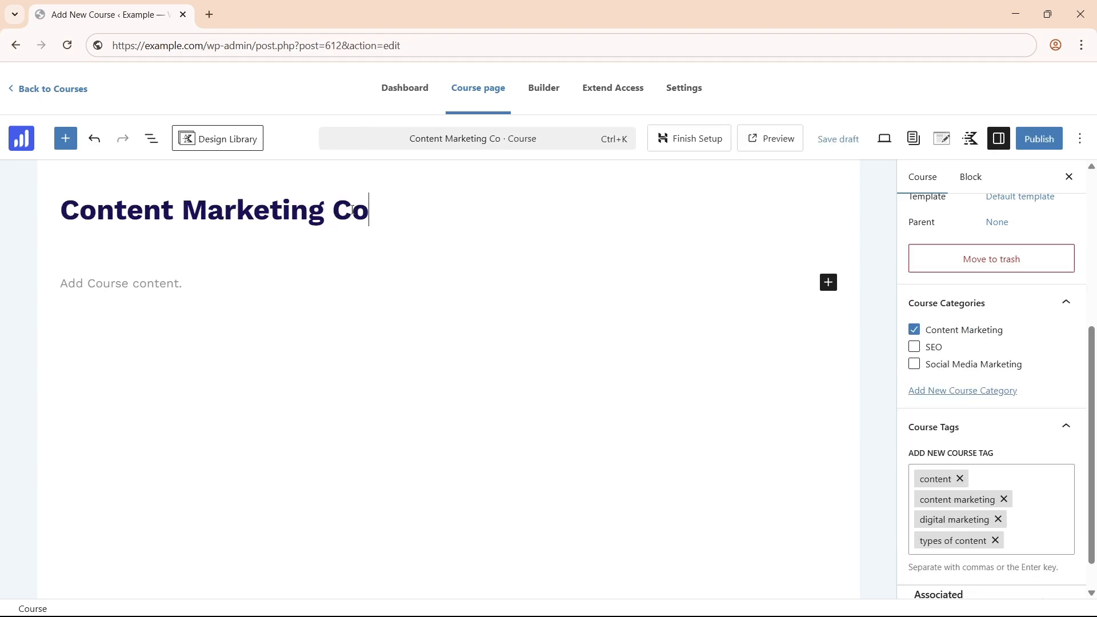
# Step: Add the two-paragraph course description beginning "Unlock the power of storytelling and strategy with our Free Content Marketing Course"
pyautogui.click(198, 281)
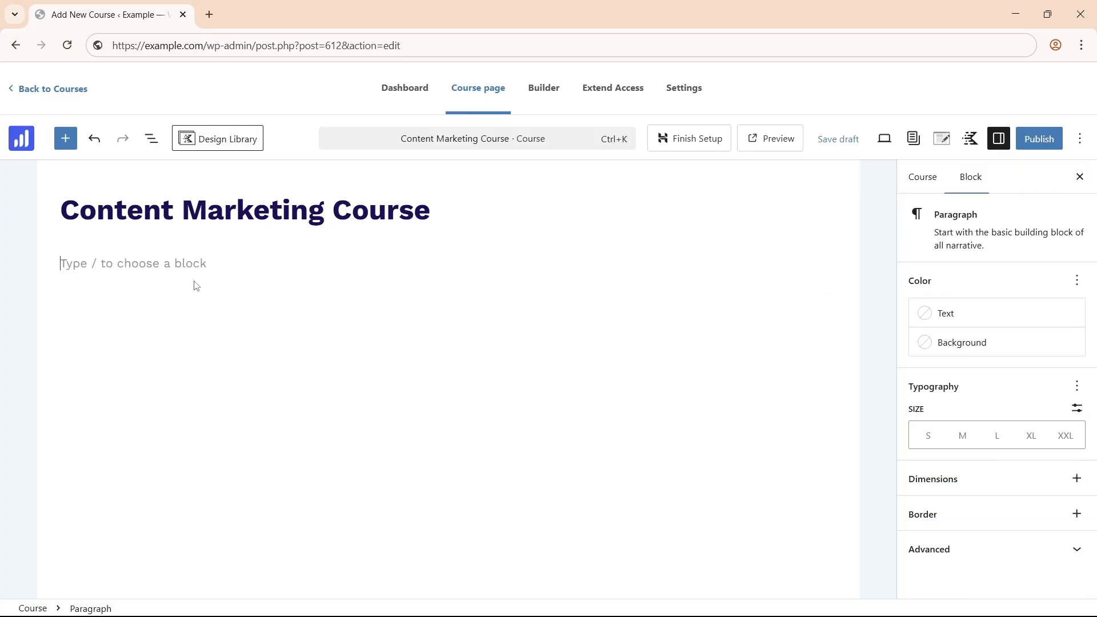
pyautogui.write("Unlock the power of storytelling and strategy with our Free Content Marketing Course—perfect for beginners looking to drive real results online. This course introduces you to the fundamentals of content marketing, including how to create valuable content, target the right audience, and build trust that converts into sales. You’ll explore key formats like blogs, videos, emails, and social media posts, all designed to engage and grow your digital presence. Whether you're a small business owner, aspiring marketer, or freelancer, this course gives you practical tools and frameworks you can apply immediately. Learn how to plan, create, and distribute content that aligns with your brand goals—all without spending a cent. Start building your content strategy today and stand out in the digital crowd.")
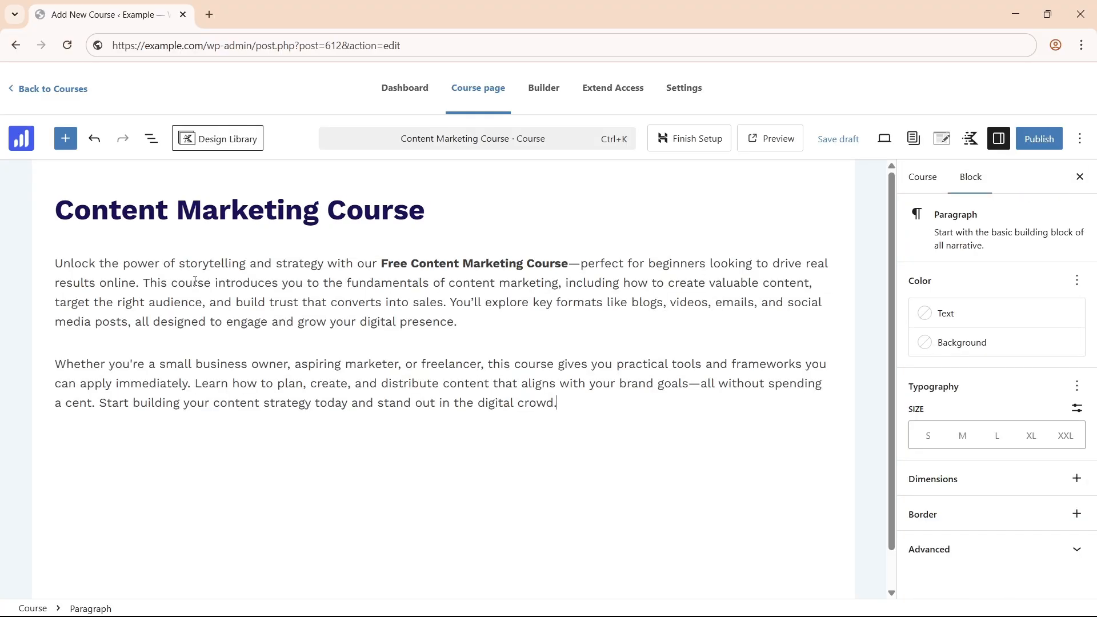
pyautogui.press('Escape')
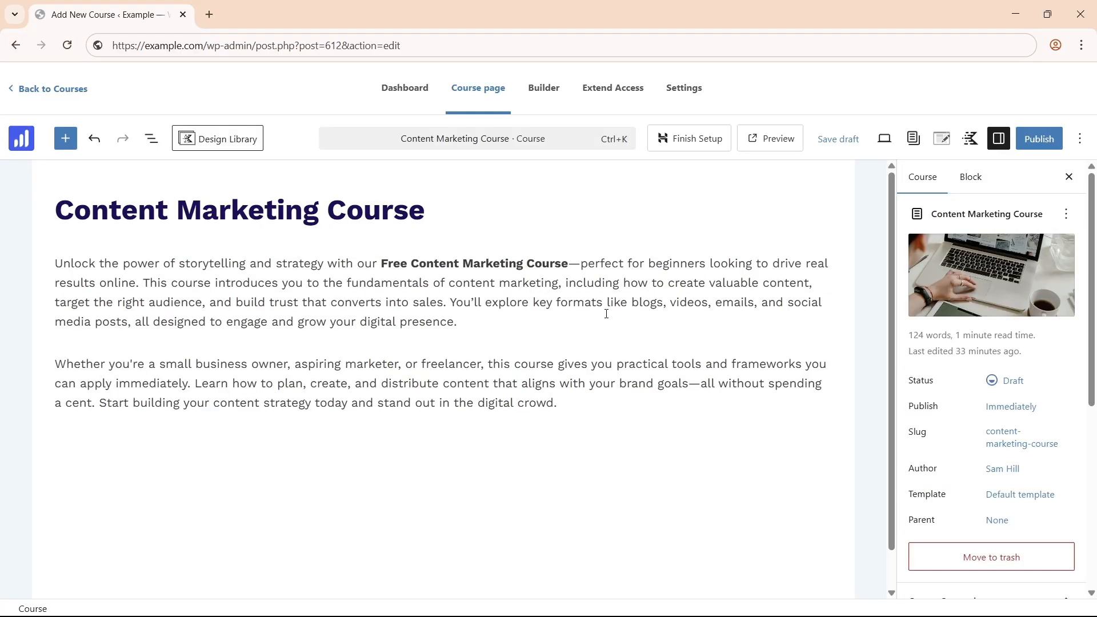
# Step: Add the section heading "Introduction to Content Marketing" to the course structure in the course builder
pyautogui.click(544, 92)
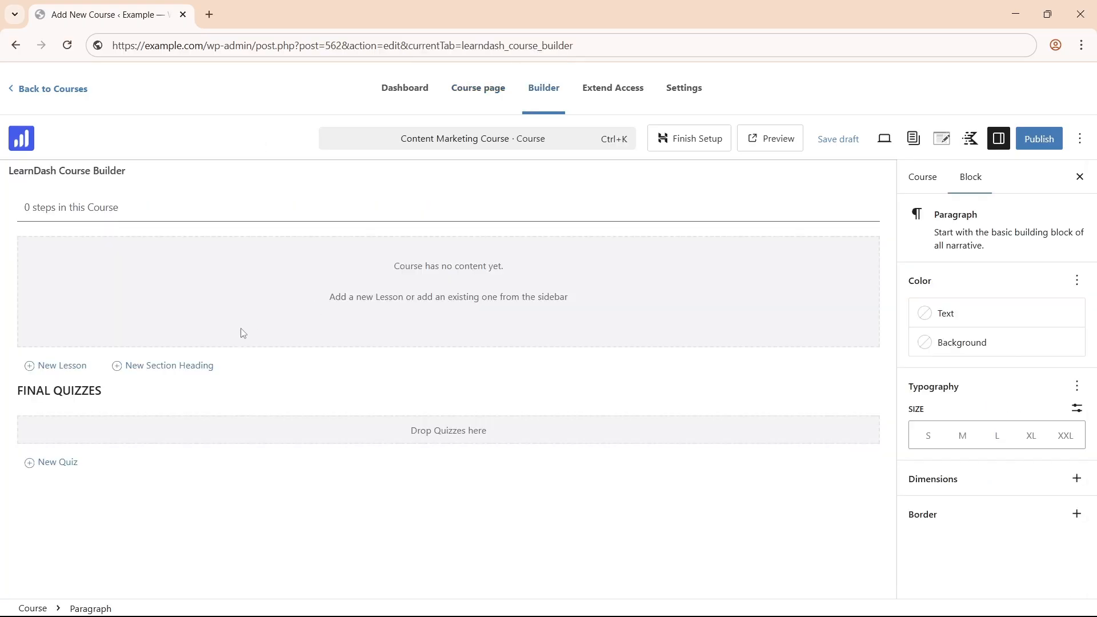
pyautogui.click(182, 367)
pyautogui.write('Introduction to Content Marketing')
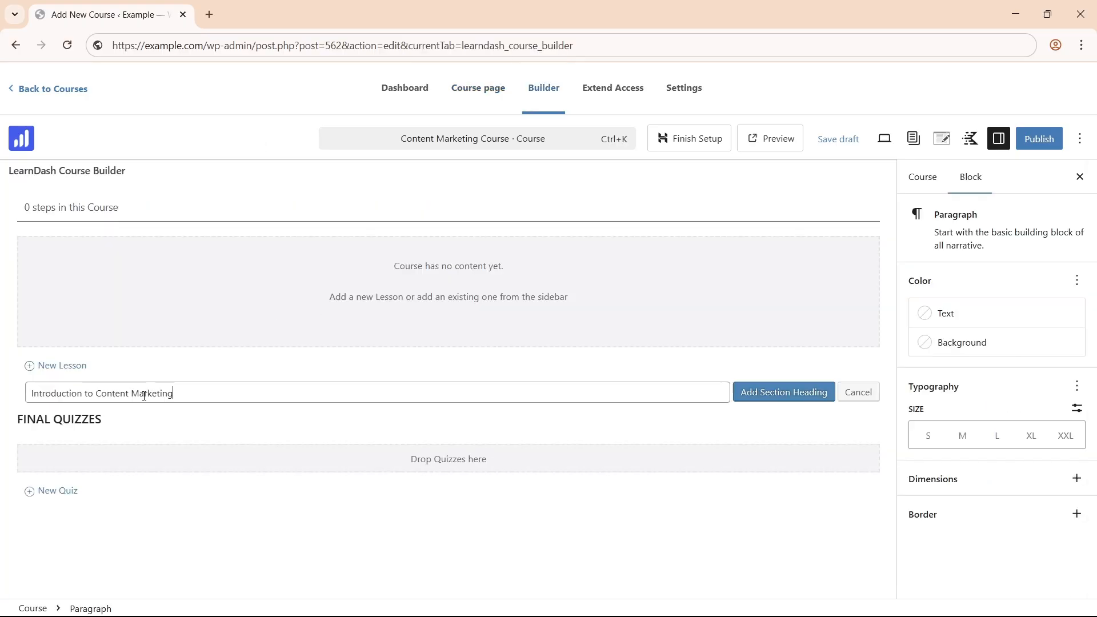
pyautogui.click(766, 389)
# Step: Add the lessons "What is Content Marketing?" and "Types of Content" under the section heading
pyautogui.click(66, 341)
pyautogui.write('What is Content Marketing?')
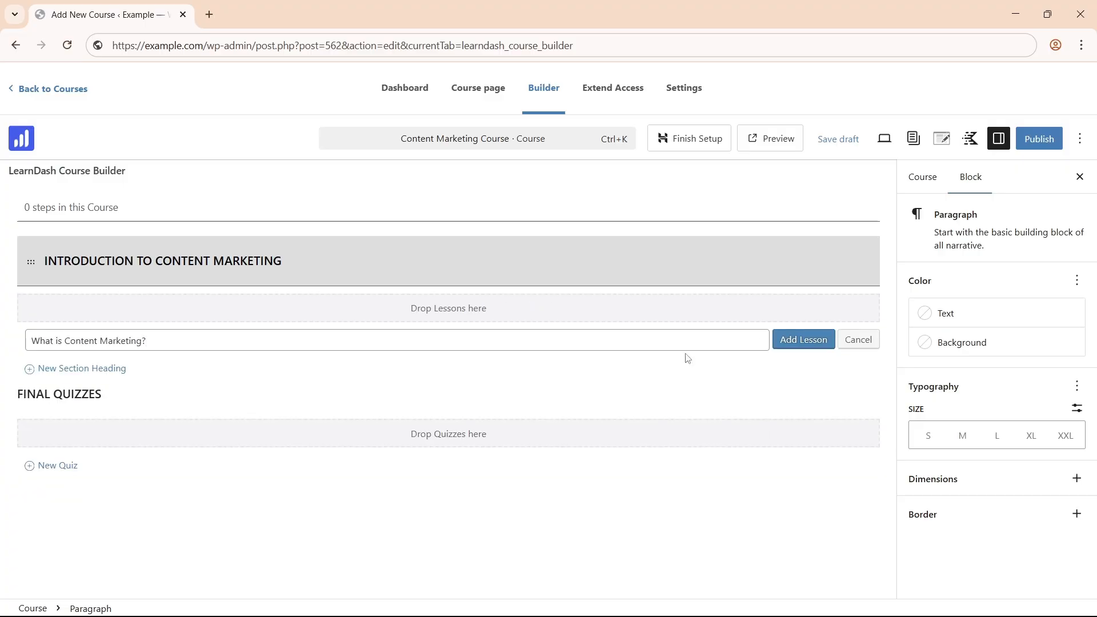
pyautogui.press('Return')
pyautogui.click(62, 397)
pyautogui.write('Types of Content')
pyautogui.press('Return')
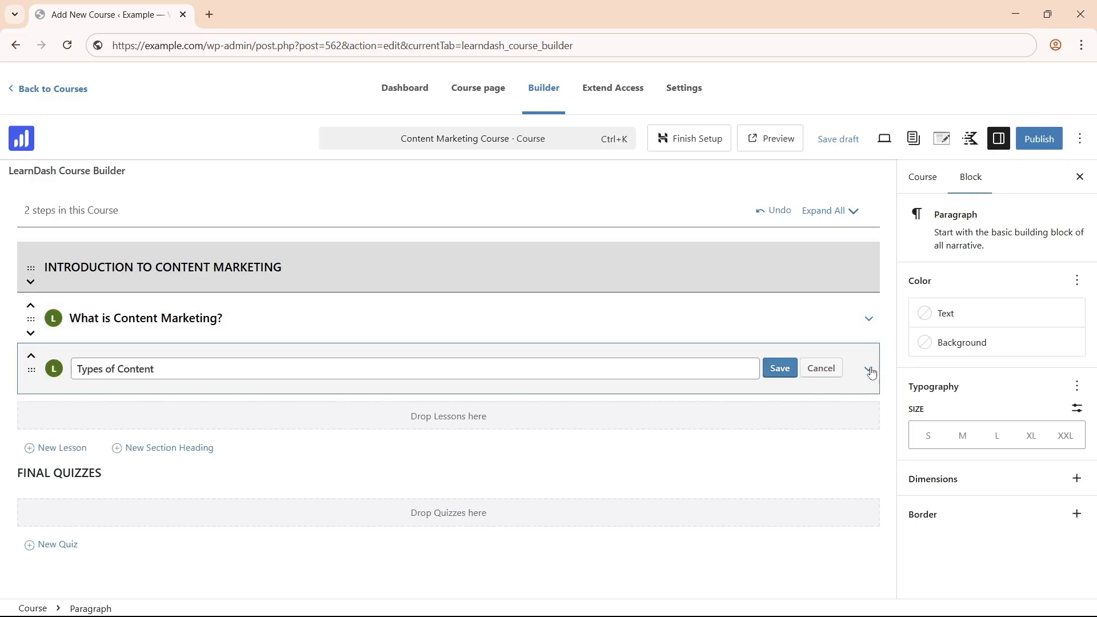
# Step: Add the topics "Blog Posts" and "Infographics" and the quiz "Content Marketing Overview Quiz" to the "Types of Content" lesson
pyautogui.write('Blog Posts')
pyautogui.press('Return')
pyautogui.write('Infographics')
pyautogui.press('Return')
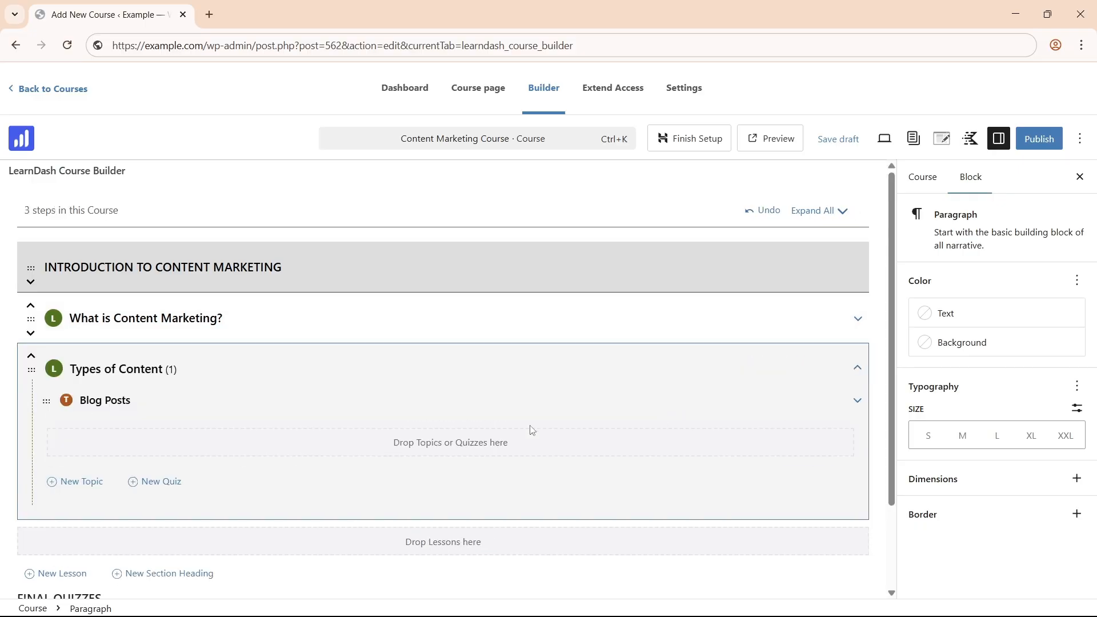
pyautogui.write('Content Marketing Overview Quiz')
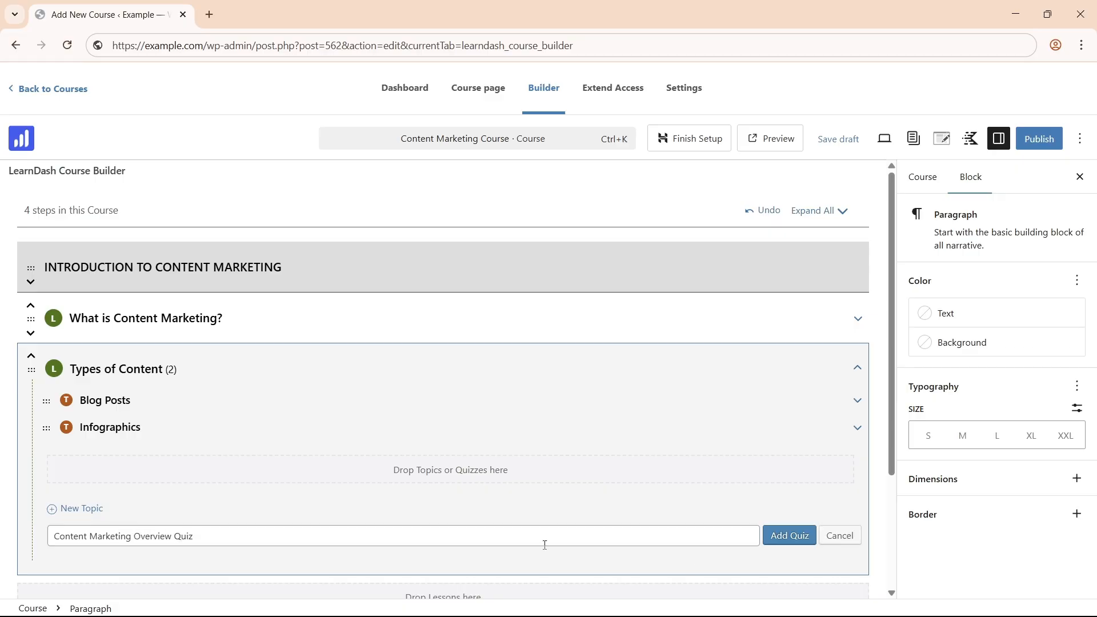
pyautogui.press('Return')
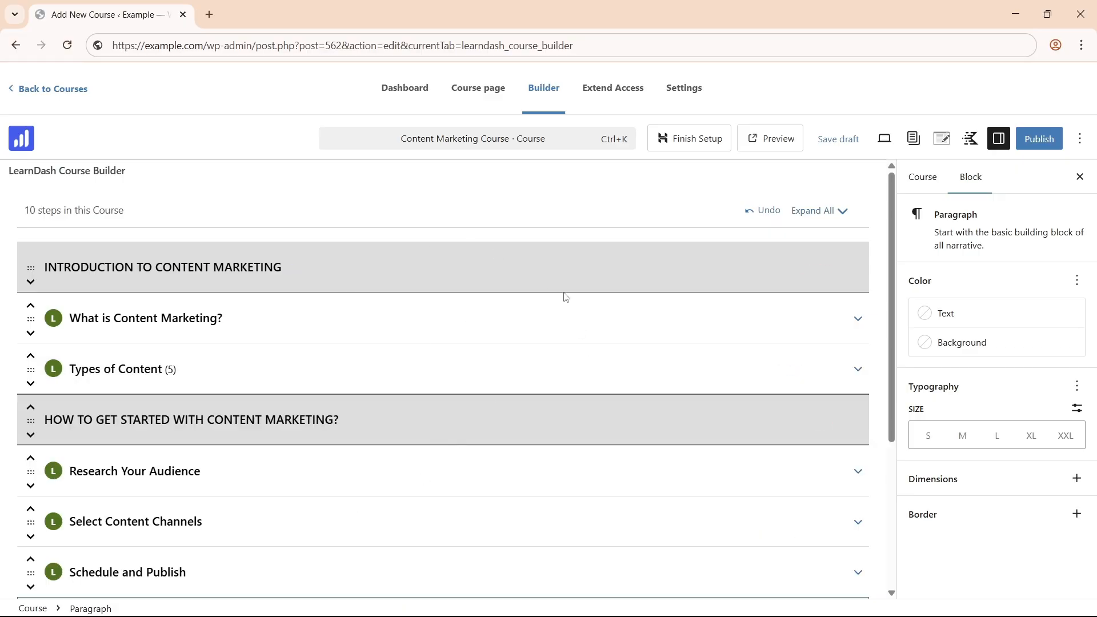
# Step: Configure the course with Free enrollment, a July 2025 start, a September 2025 end and a student limit, and publish it
pyautogui.click(687, 89)
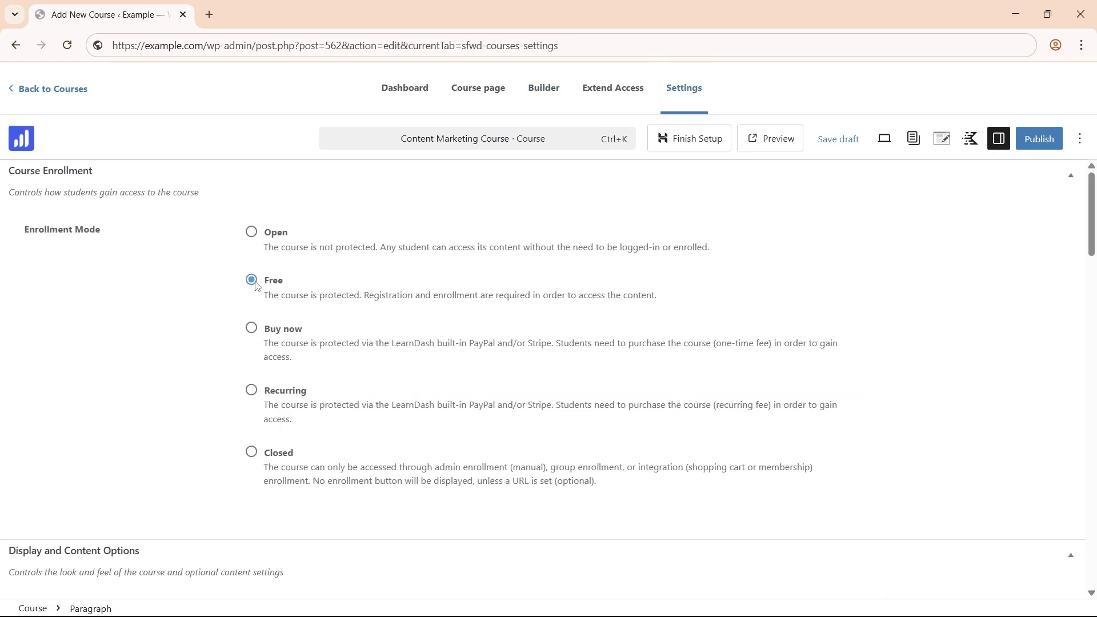
pyautogui.scroll(-10, 175, 370)
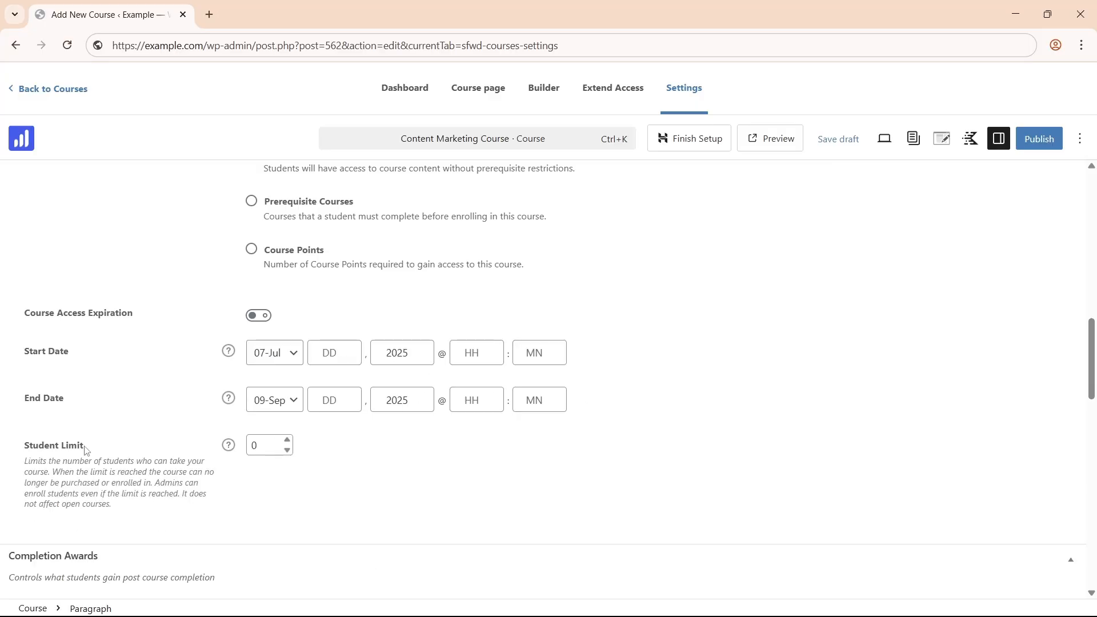
pyautogui.click(269, 443)
pyautogui.click(409, 464)
pyautogui.click(1039, 138)
pyautogui.click(1043, 168)
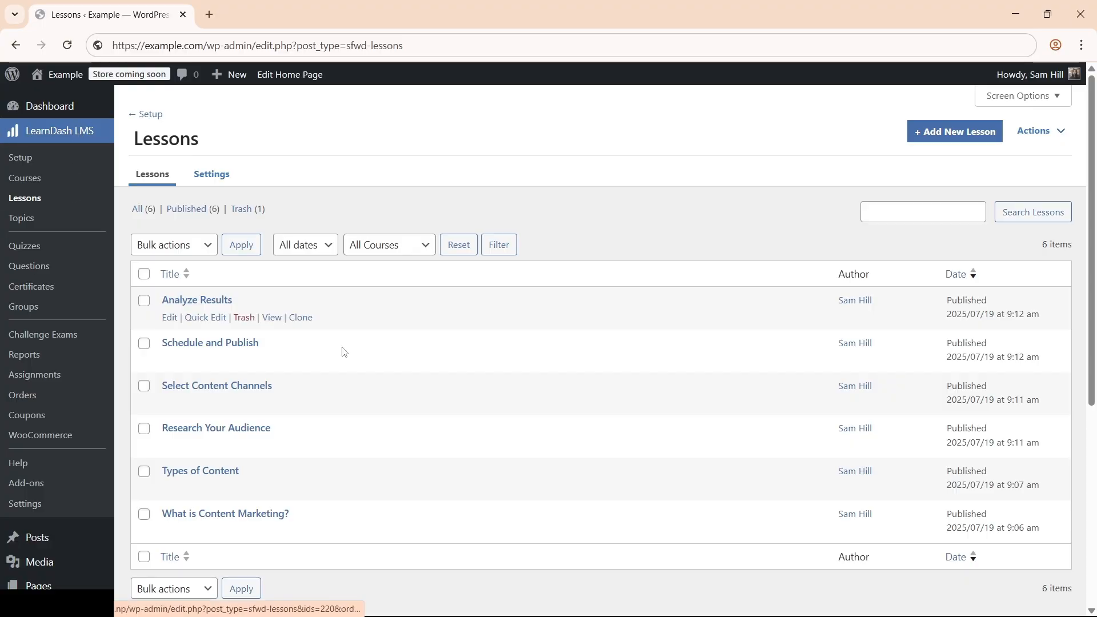
# Step: Fill the lesson "What is Content Marketing?" with three paragraphs beginning "Content marketing is a strategic approach" and a content marketing image below them
pyautogui.click(230, 517)
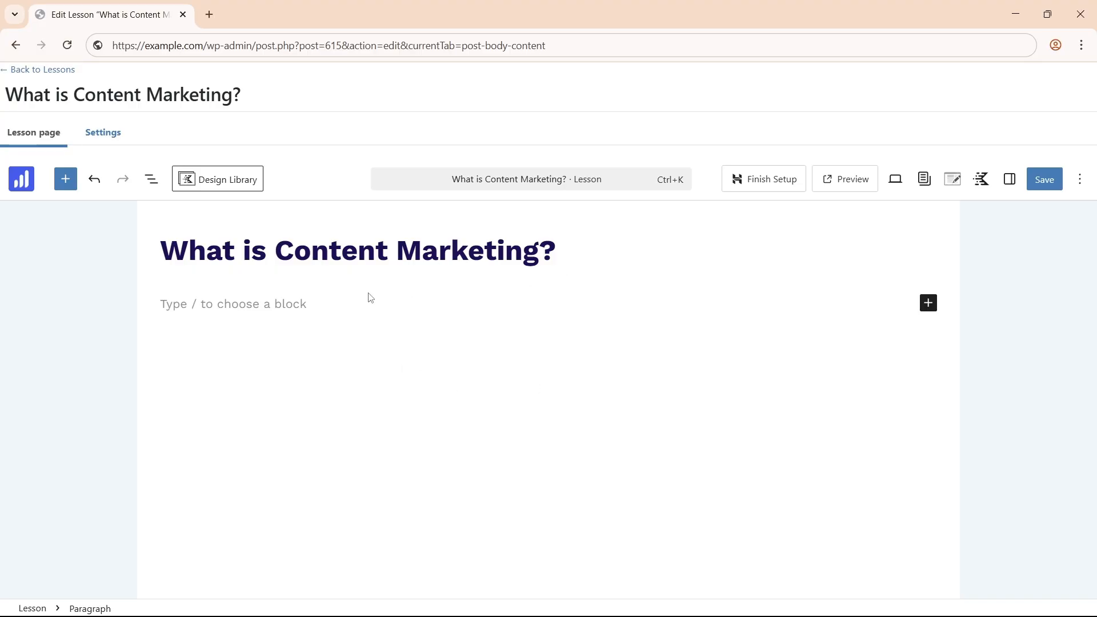
pyautogui.write('Content marketing is a strategic approach focused on creating and distributing valuable, relevant, and consistent content to attract and engage a clearly defined audience—and ultimately, drive profitable customer action. Unlike traditional advertising, which pushes a message out to the masses, content marketing pulls people in by offering helpful information that solves their problems or answers their questions. At its core, content marketing builds trust with your audience over time. Instead of directly promoting your product or service, you’re delivering insights, tips, stories, or entertainment that your ideal customer finds useful. Effective content marketing isn’t just about creating content—it’s about aligning that content with your audience’s journey. That means understanding what your audience needs at each stage: awareness, consideration, and decision. In the next lessons, we’ll explore how to craft content that speaks to each of these stages and drives measurable results for your business.')
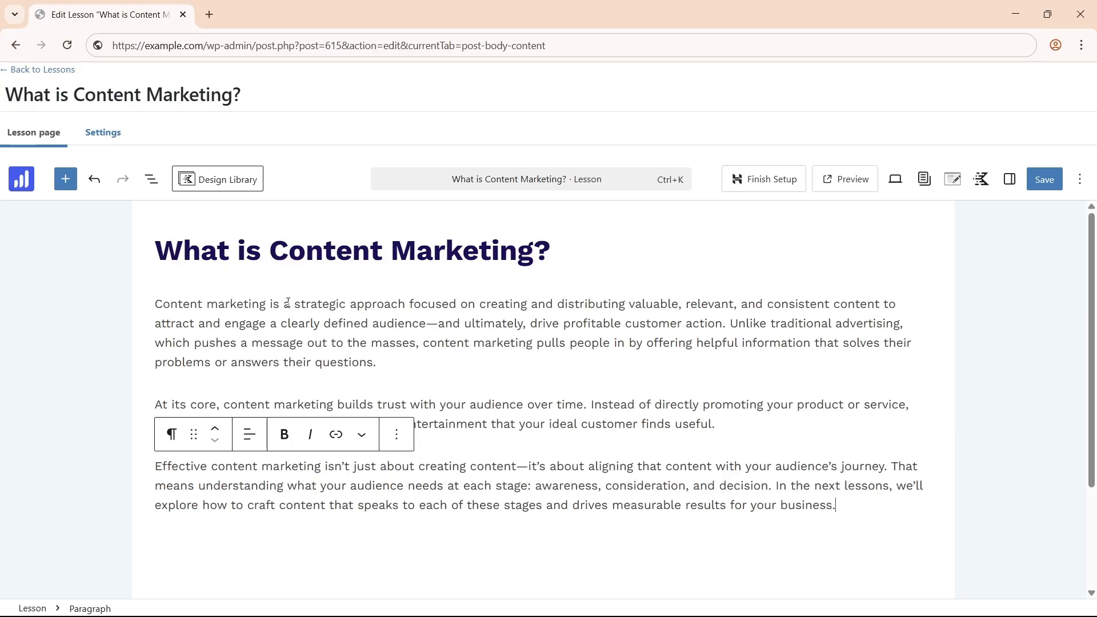
pyautogui.write('/im')
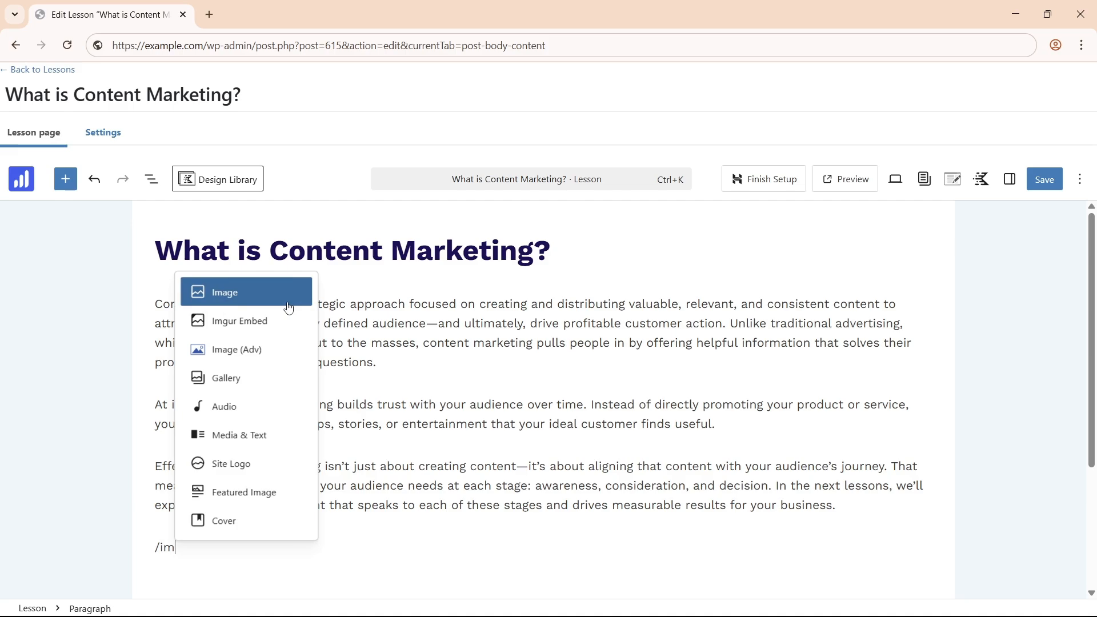
pyautogui.press('Return')
pyautogui.hotkey('ctrl', 'v')
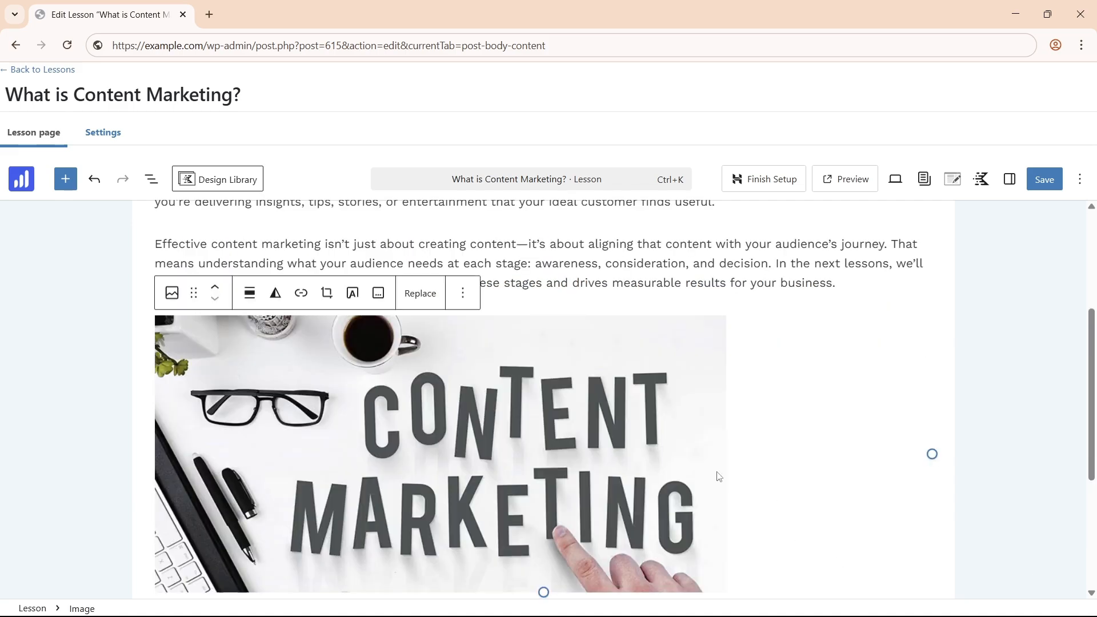
pyautogui.moveTo(1092, 442); pyautogui.dragTo(1092, 344)
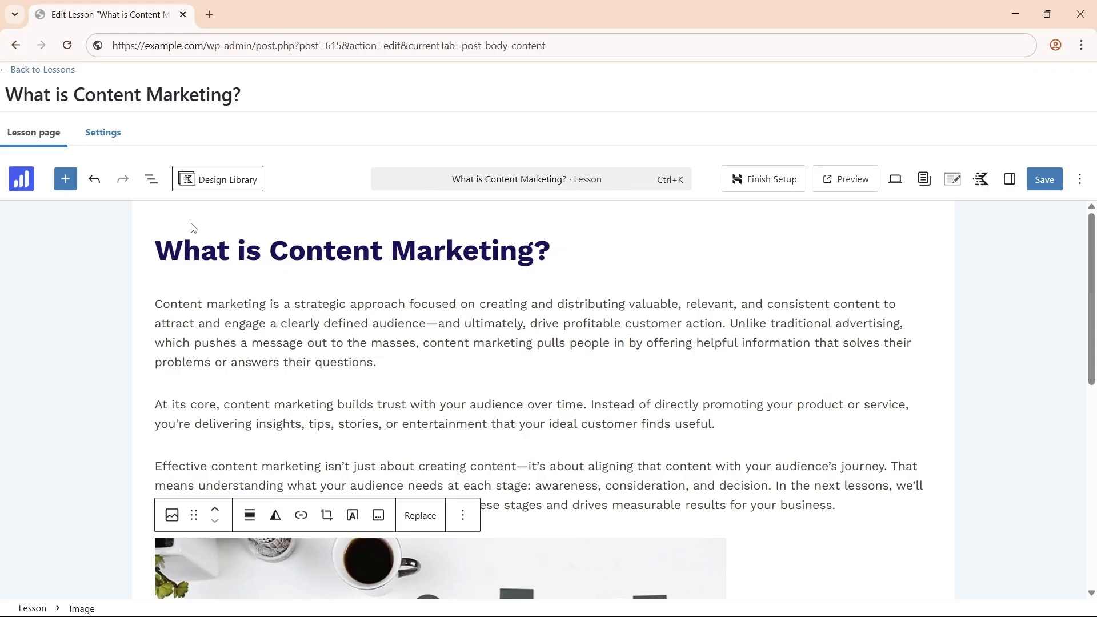
# Step: Enable Lesson Materials and Video Progression in the settings of the "What is Content Marketing?" lesson
pyautogui.click(107, 137)
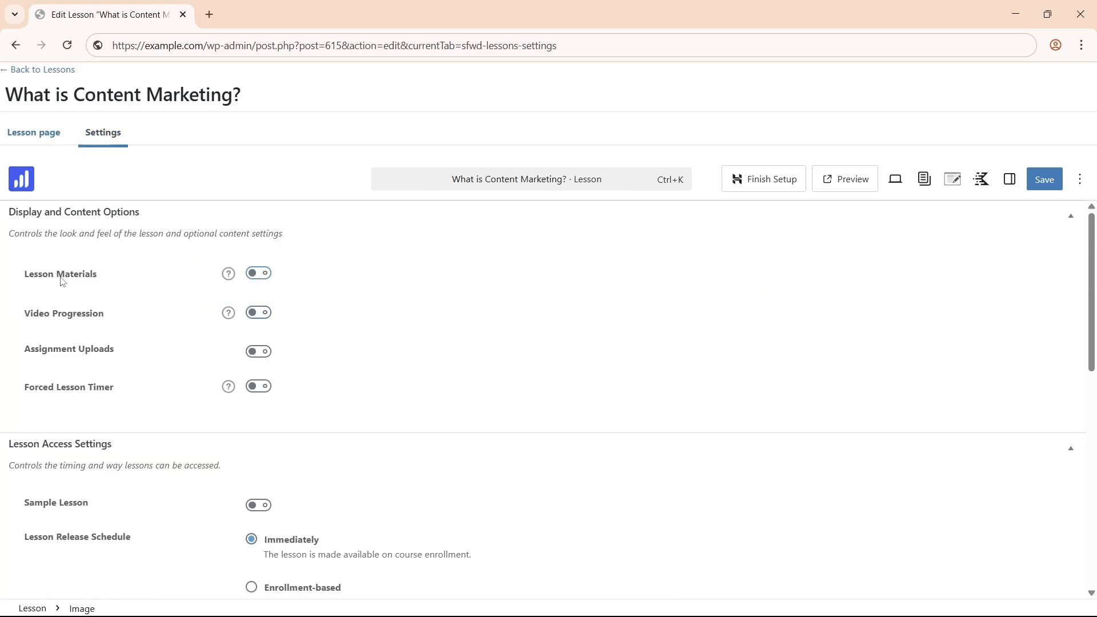
pyautogui.click(266, 276)
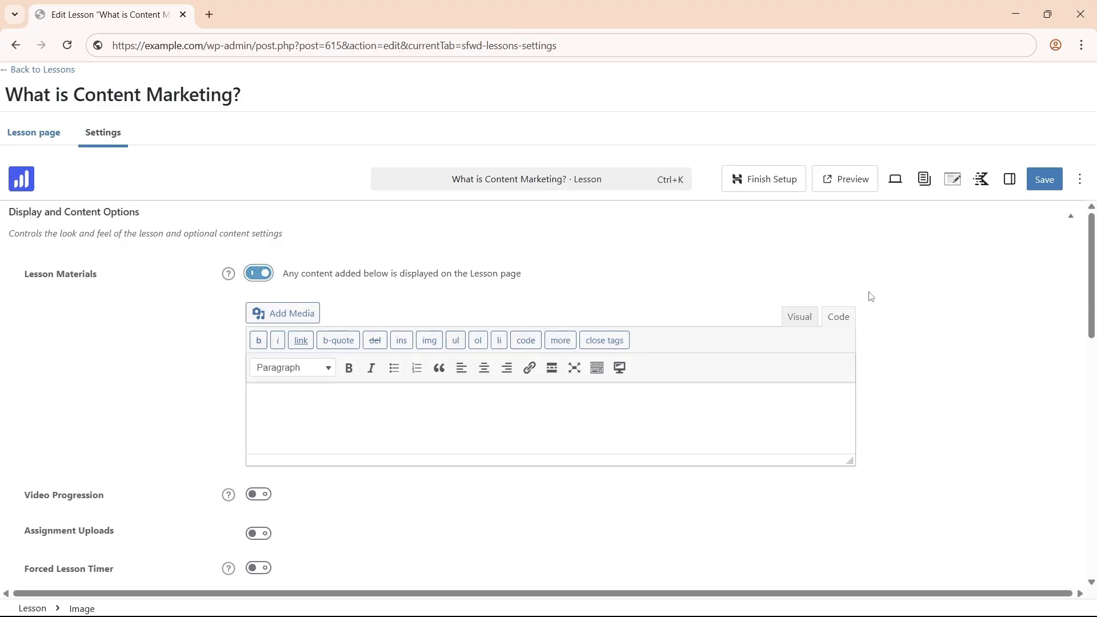
pyautogui.moveTo(1094, 305); pyautogui.dragTo(1094, 369)
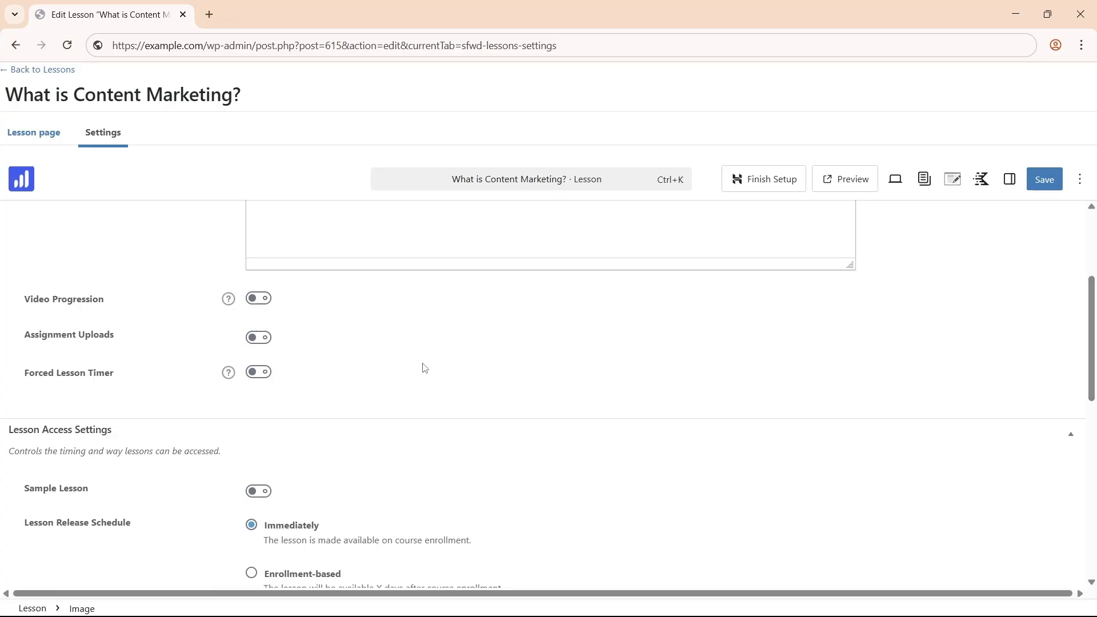
pyautogui.click(259, 299)
# Step: Enable Autostart, Video Controls Display, Video Pause on Window Unfocused and Video Resume for the lesson video
pyautogui.scroll(-3, 670, 406)
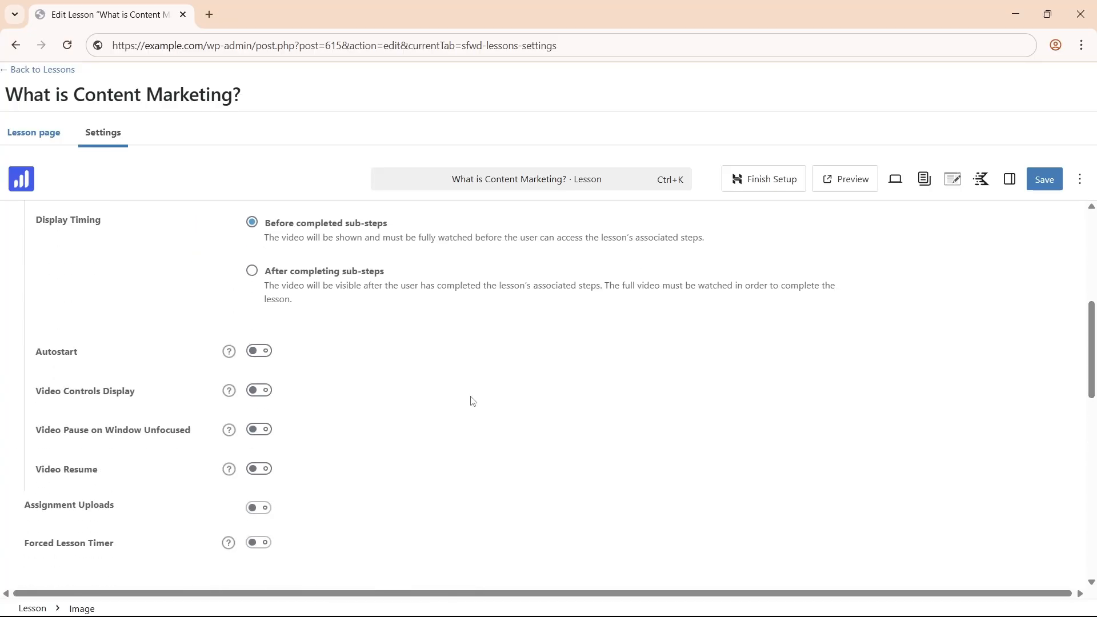
pyautogui.click(257, 356)
pyautogui.click(261, 394)
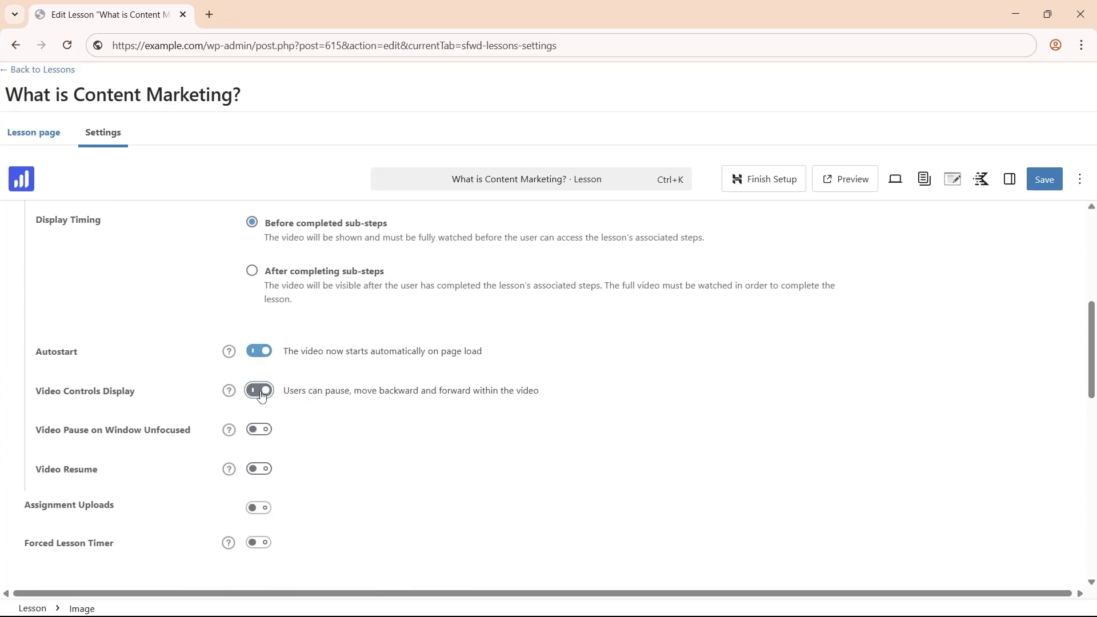
pyautogui.click(262, 430)
pyautogui.click(264, 471)
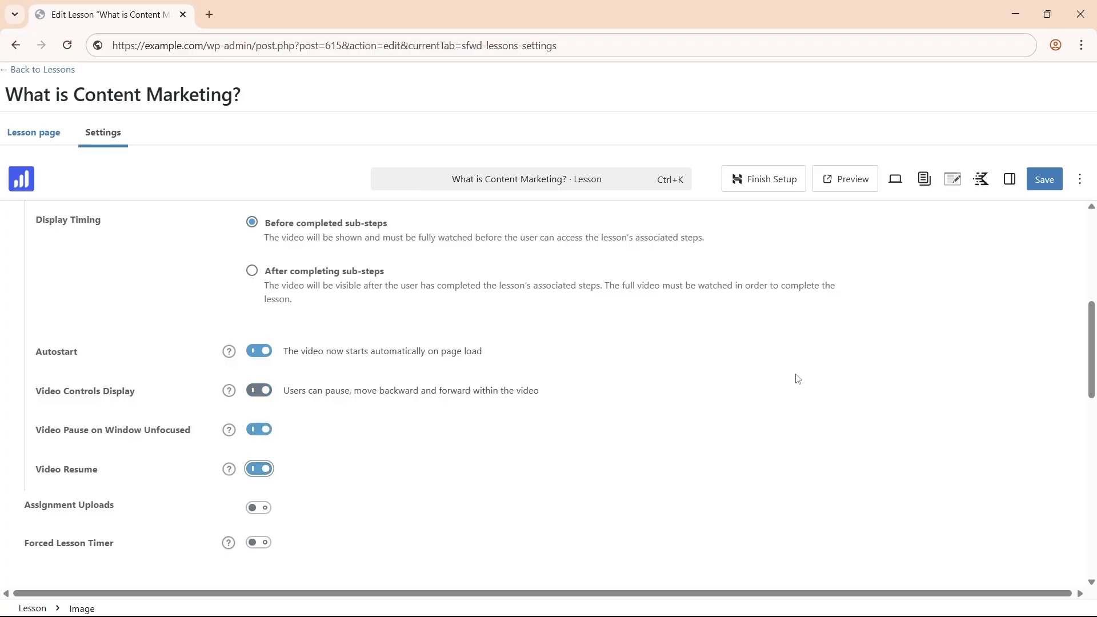
# Step: Schedule the lesson's release for the specific date of 21 July and save the lesson
pyautogui.moveTo(1092, 353); pyautogui.dragTo(1094, 444)
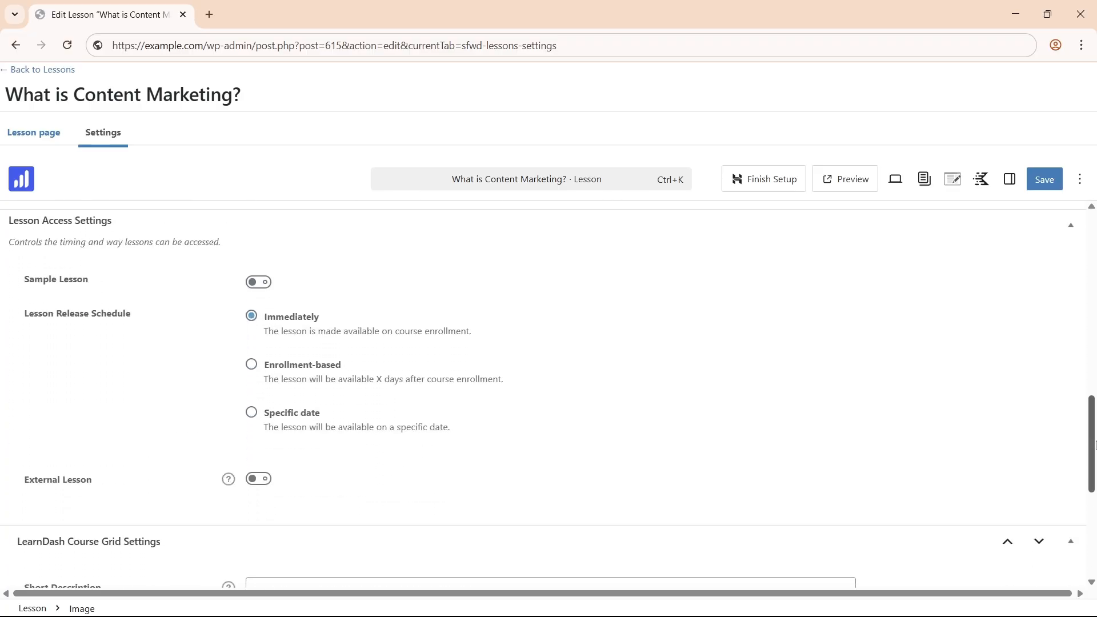
pyautogui.click(299, 416)
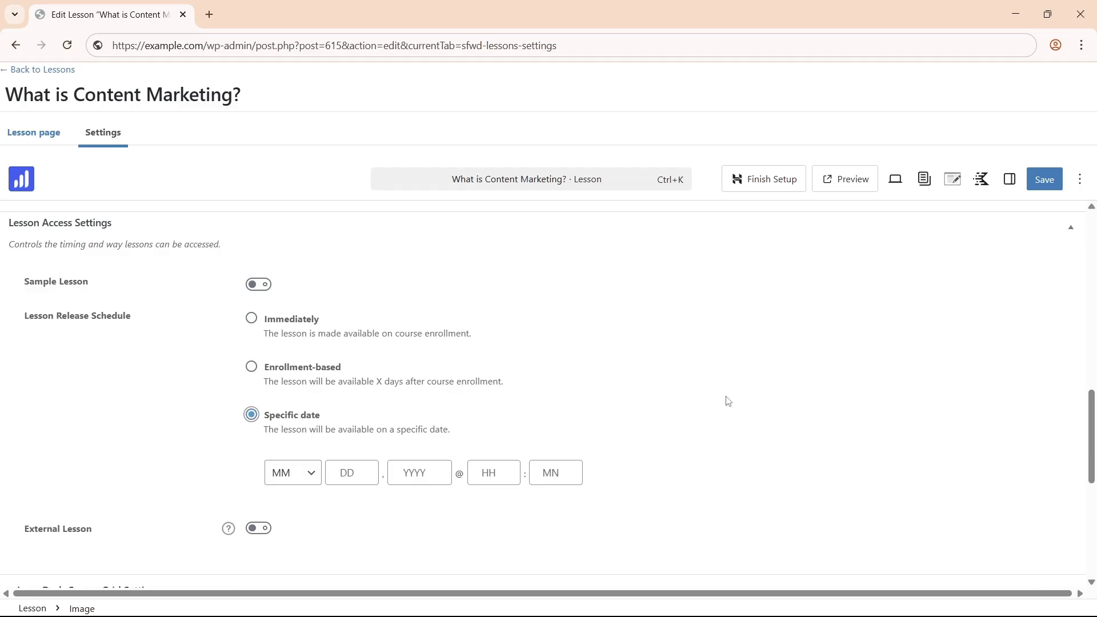
pyautogui.scroll(-1, 608, 321)
pyautogui.scroll(1, 1056, 394)
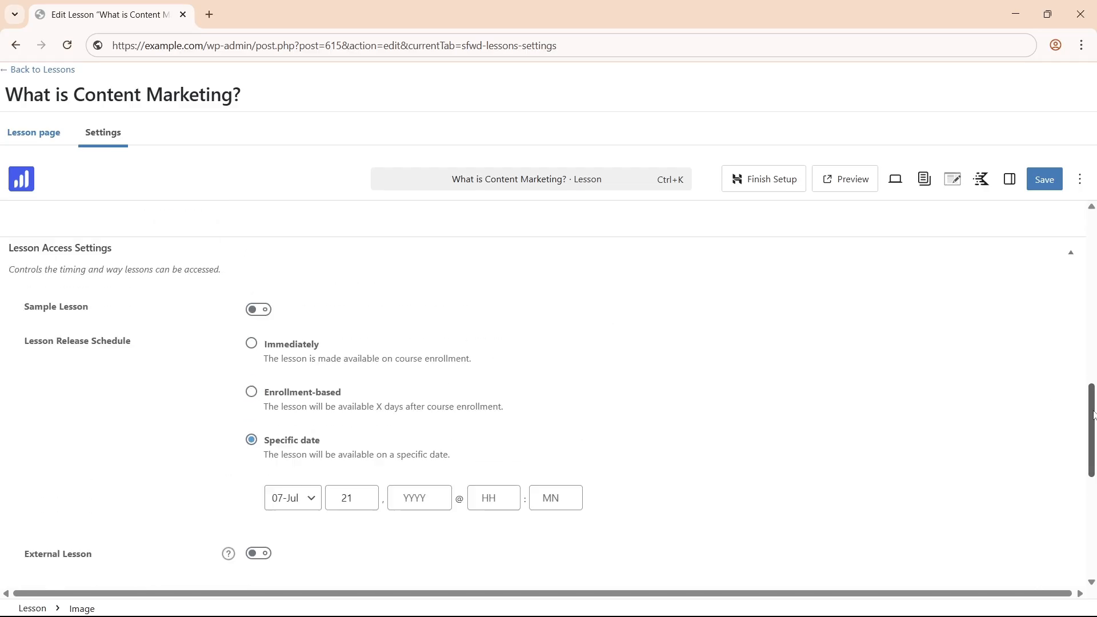
pyautogui.click(1043, 181)
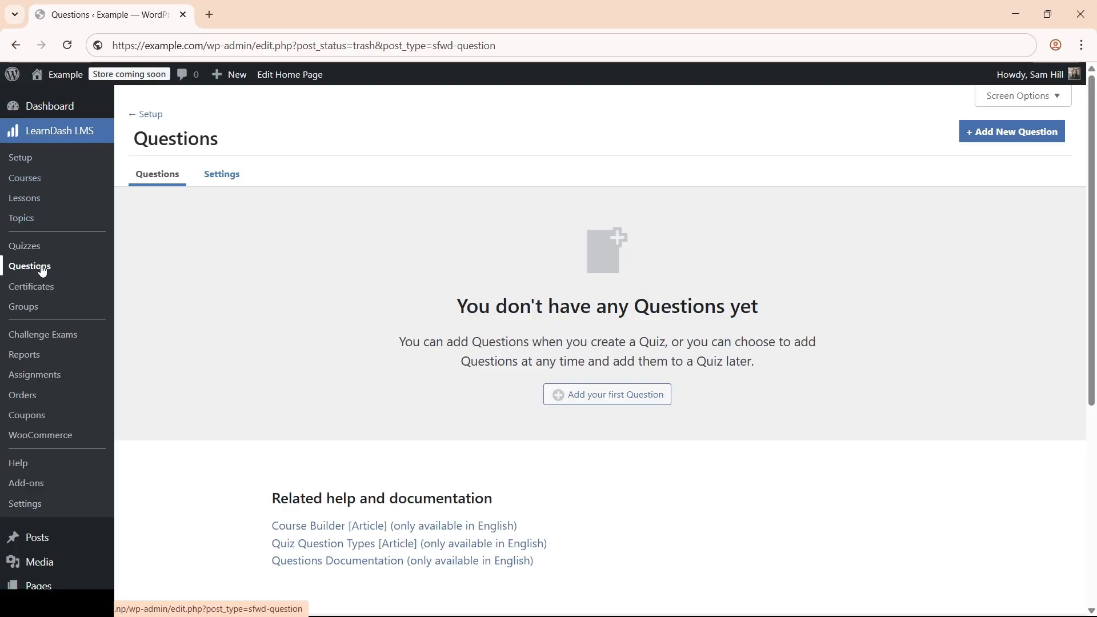
# Step: Add a new question titled "Content Type" with the text "Which of these are type of content?"
pyautogui.click(995, 134)
pyautogui.click(541, 213)
pyautogui.write('Co')
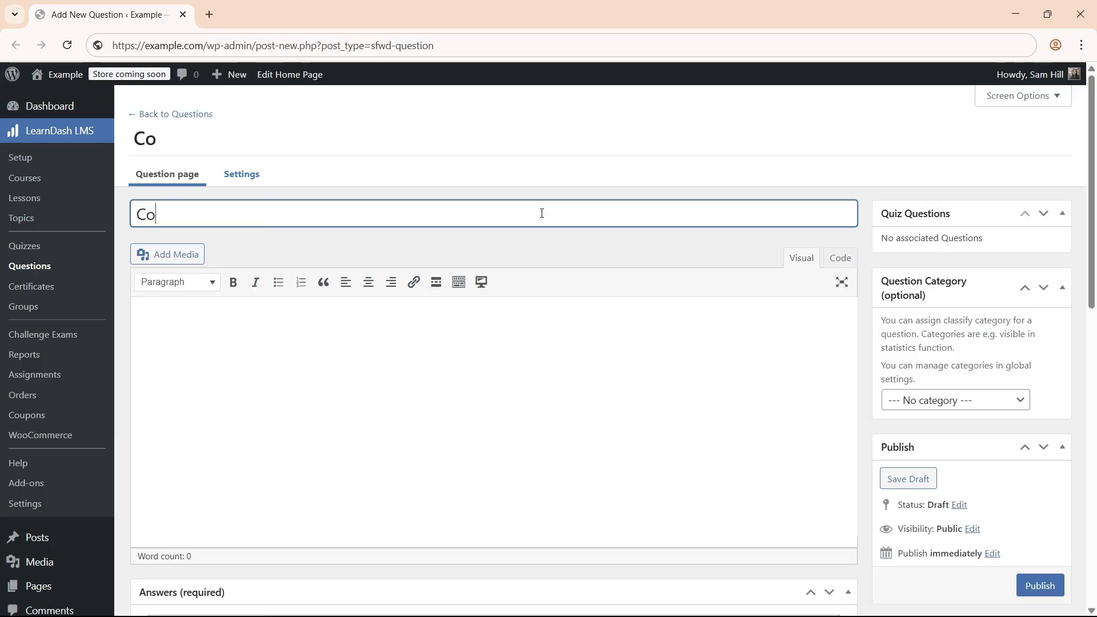
pyautogui.write('ntent Type')
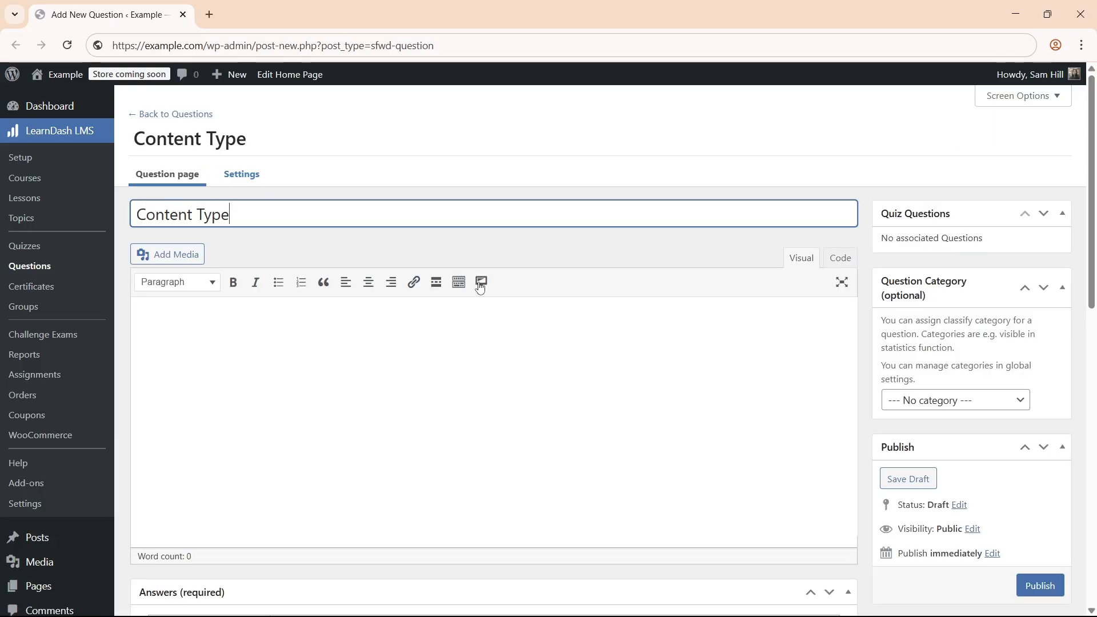
pyautogui.click(455, 319)
pyautogui.write('Which of these are type of content?')
# Step: Set the question's answer type to Multiple choice and its points to 2
pyautogui.scroll(-9, 924, 407)
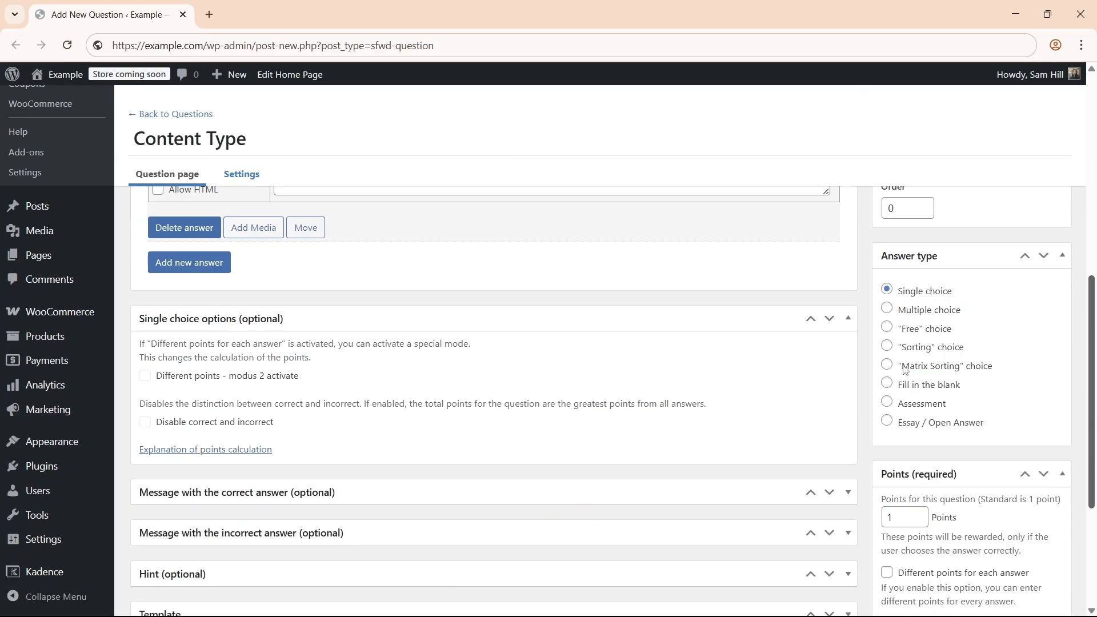
pyautogui.click(944, 313)
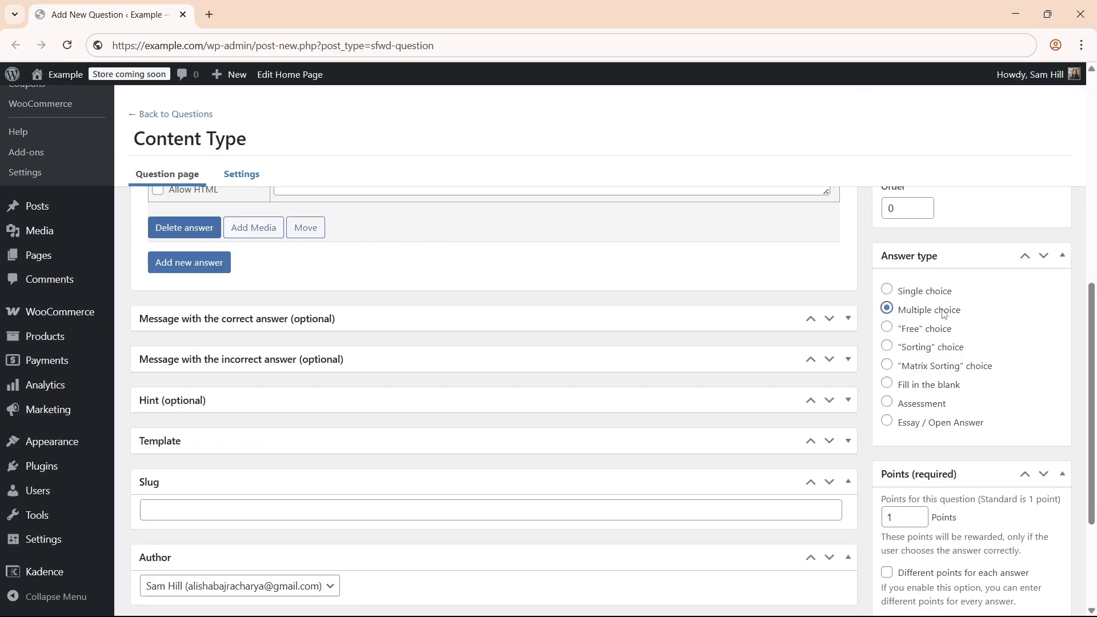
pyautogui.scroll(-3, 925, 331)
pyautogui.click(905, 352)
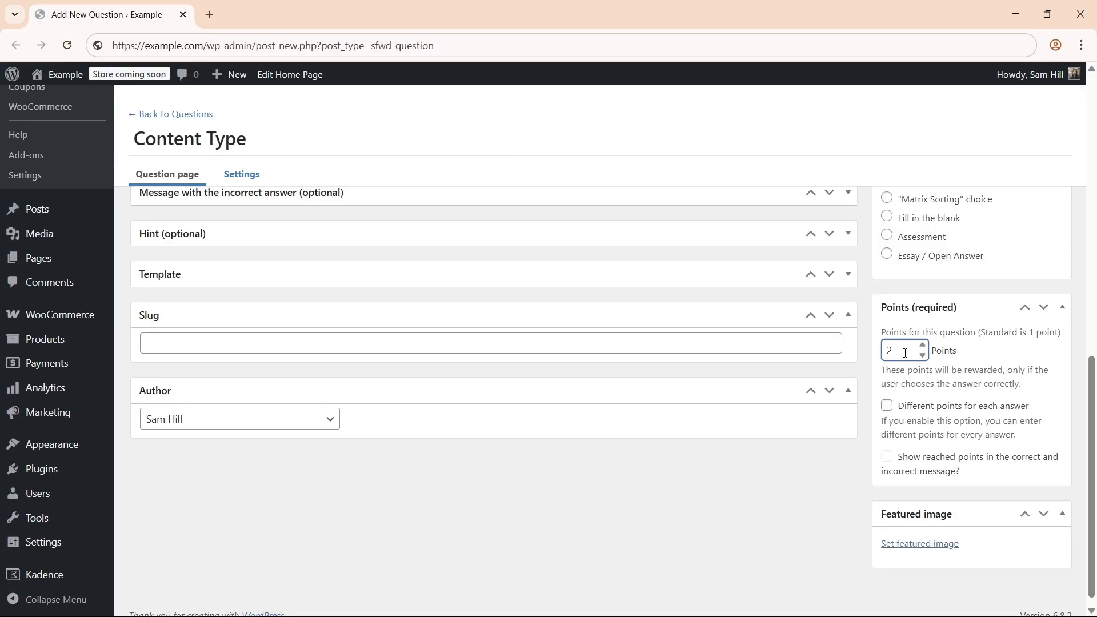
# Step: Enter "Blog Posts" and "Infographics" as the question's first two answers
pyautogui.scroll(7, 514, 372)
pyautogui.click(361, 399)
pyautogui.write('Blog Posts')
pyautogui.click(189, 478)
pyautogui.click(335, 504)
pyautogui.write('Infographics')
# Step: Add "Videos" and "Podcasts" as the question's third and fourth answers
pyautogui.click(188, 588)
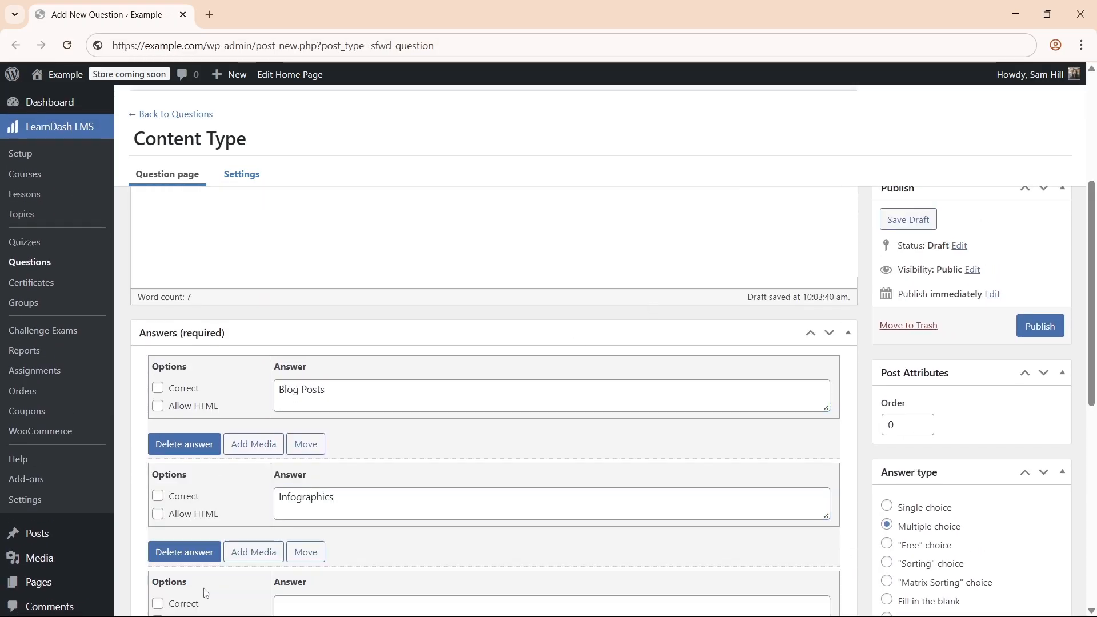
pyautogui.scroll(-2, 637, 460)
pyautogui.click(622, 483)
pyautogui.write('Videos')
pyautogui.click(189, 566)
pyautogui.scroll(-4, 189, 515)
pyautogui.click(534, 384)
pyautogui.write('Podcas')
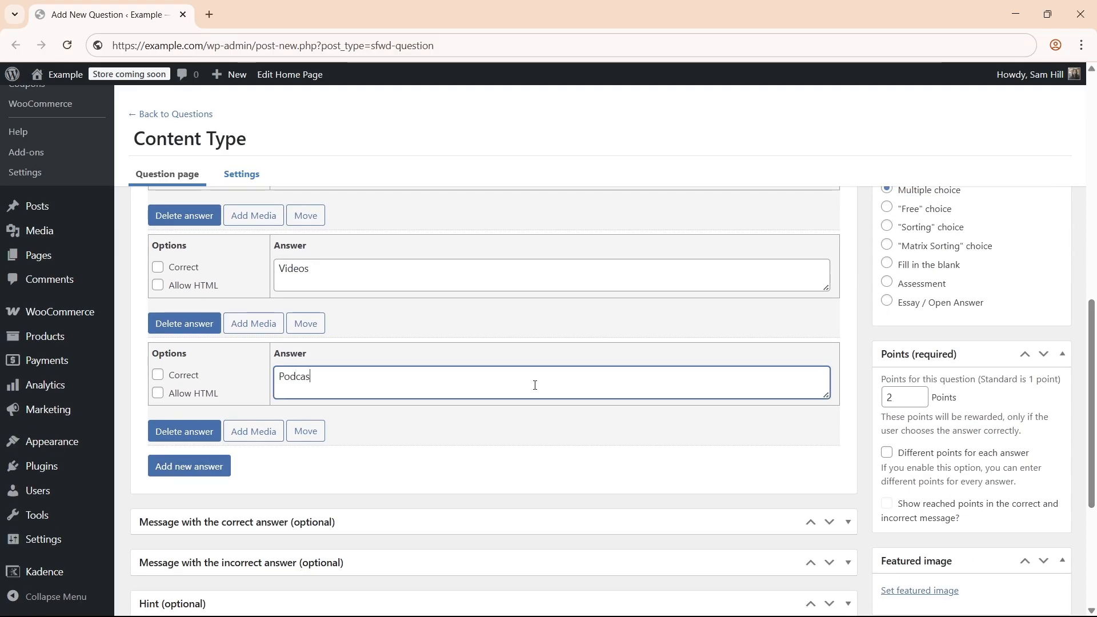
pyautogui.write('ts')
# Step: Mark the Blog Posts, Infographics and Videos answers as correct
pyautogui.scroll(4, 170, 280)
pyautogui.click(158, 391)
pyautogui.click(158, 495)
pyautogui.scroll(-4, 160, 495)
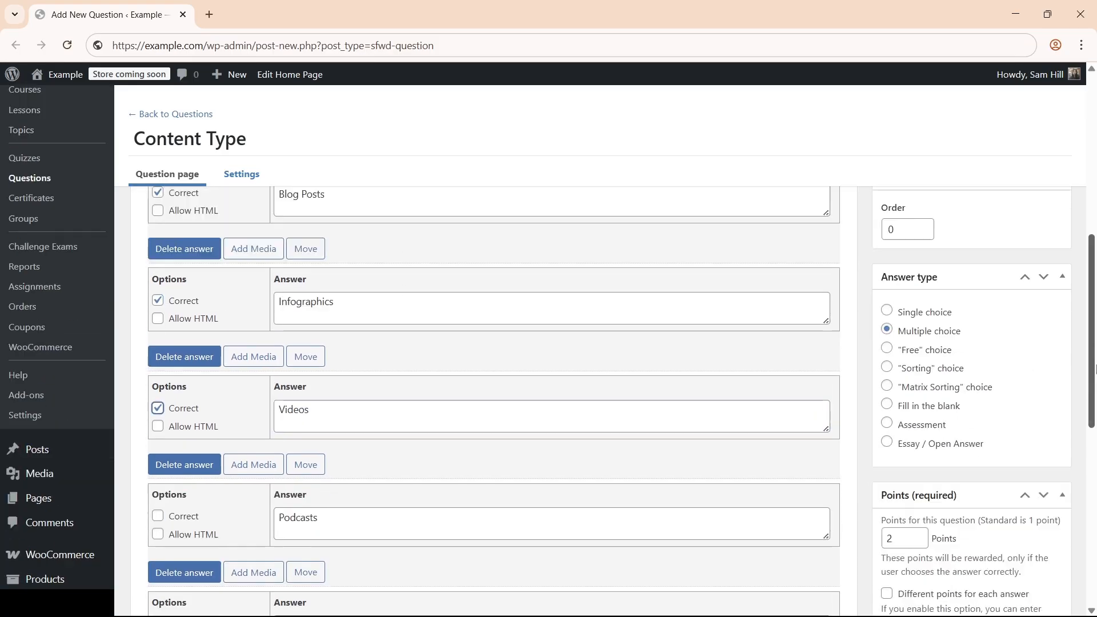
pyautogui.click(158, 398)
pyautogui.scroll(7, 579, 453)
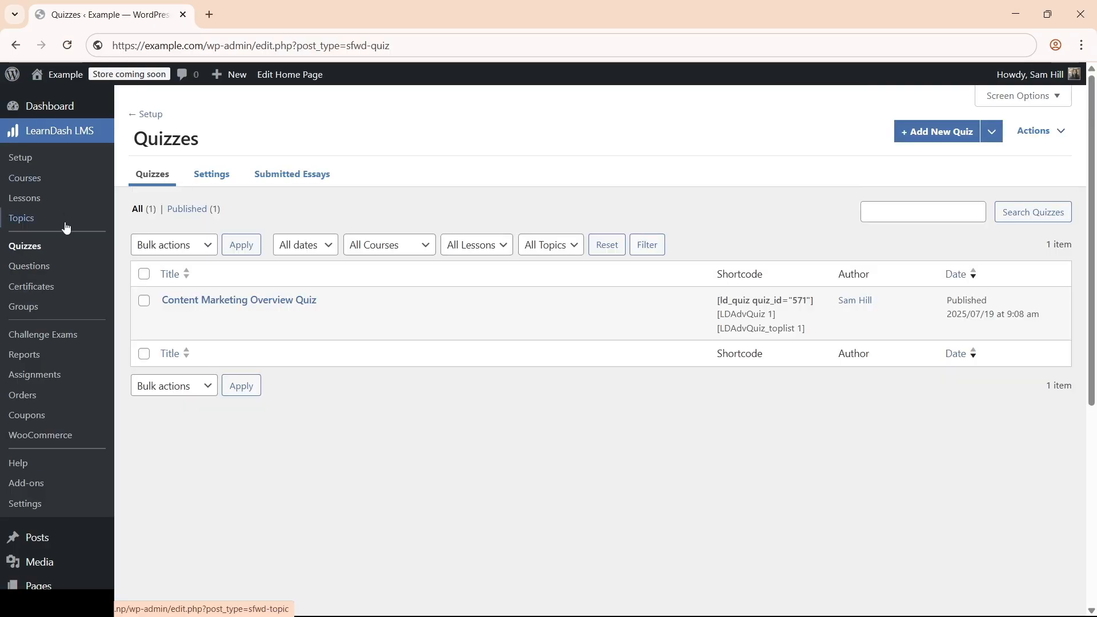
# Step: Add the existing Define Content Marketing and Content Type questions to the Content Marketing Overview Quiz
pyautogui.click(171, 300)
pyautogui.click(596, 91)
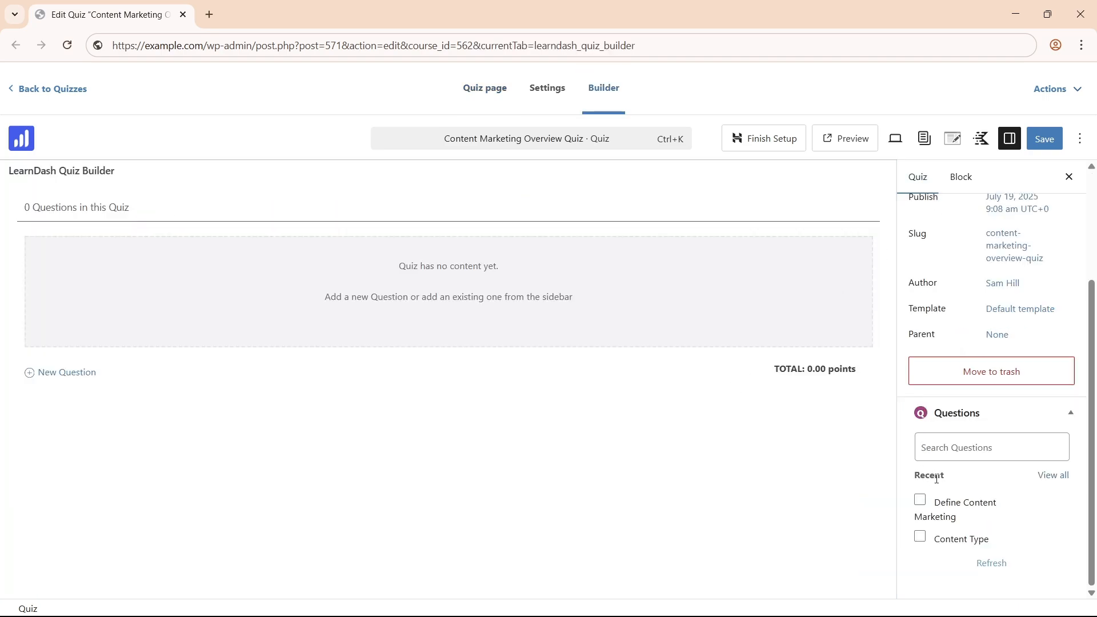
pyautogui.click(919, 500)
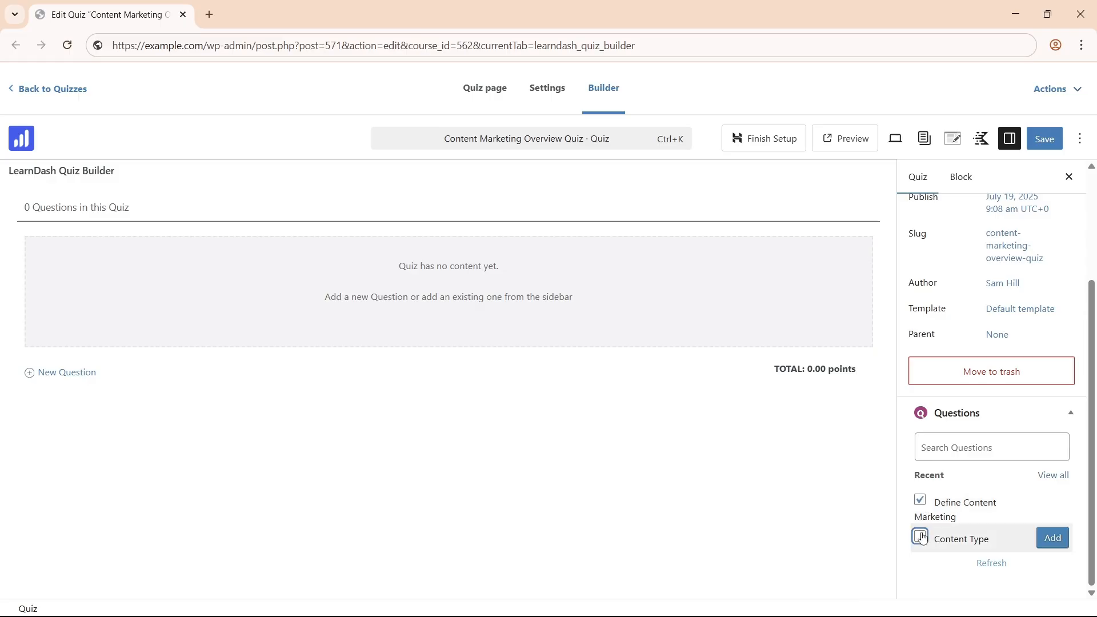
pyautogui.click(920, 536)
pyautogui.scroll(-1, 970, 563)
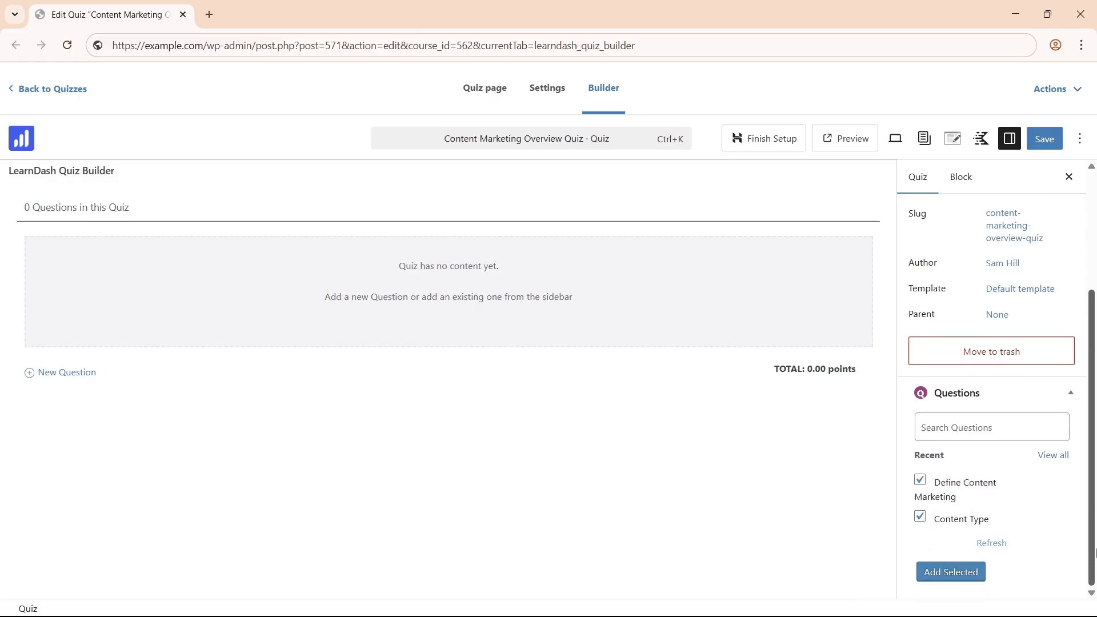
pyautogui.click(964, 571)
# Step: Set the quiz's passing score to 90% and save the quiz
pyautogui.click(546, 93)
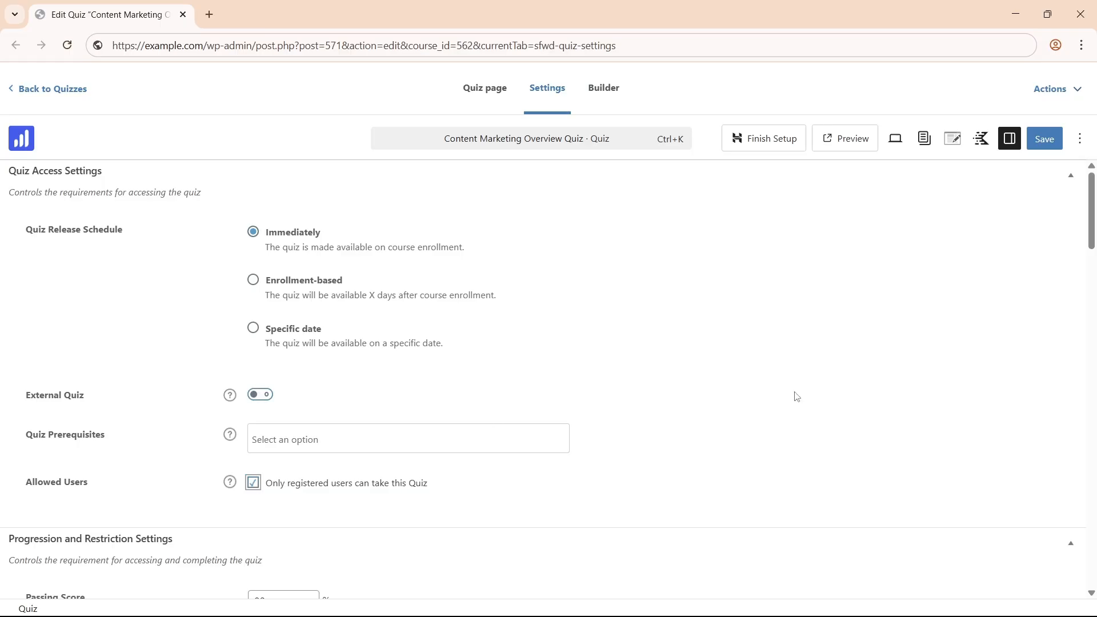
pyautogui.scroll(-5, 1094, 211)
pyautogui.click(272, 335)
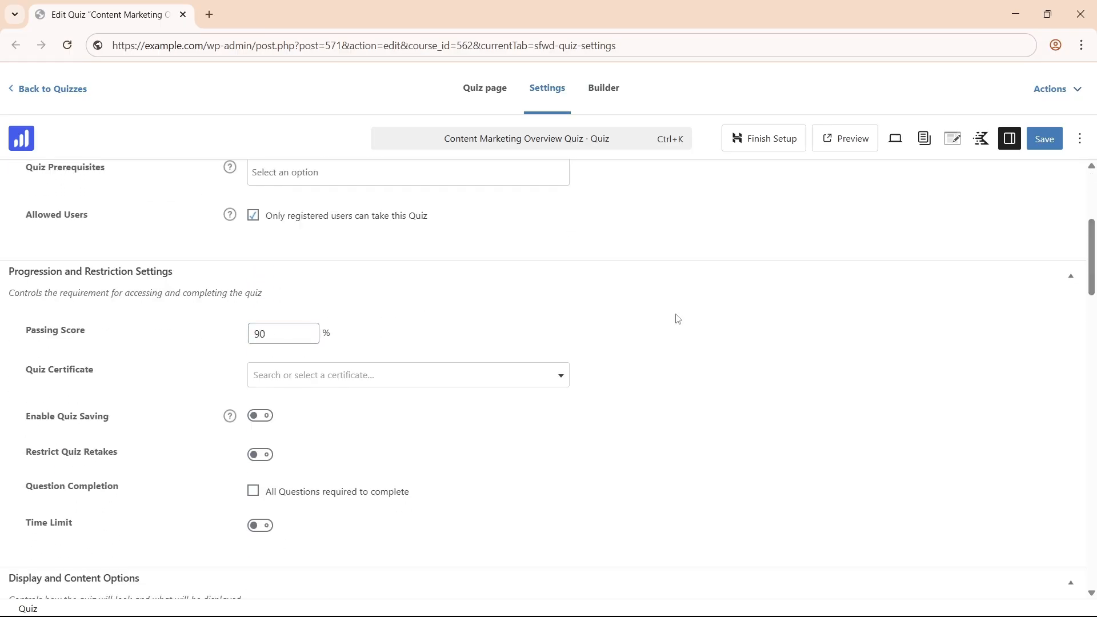
pyautogui.click(1043, 138)
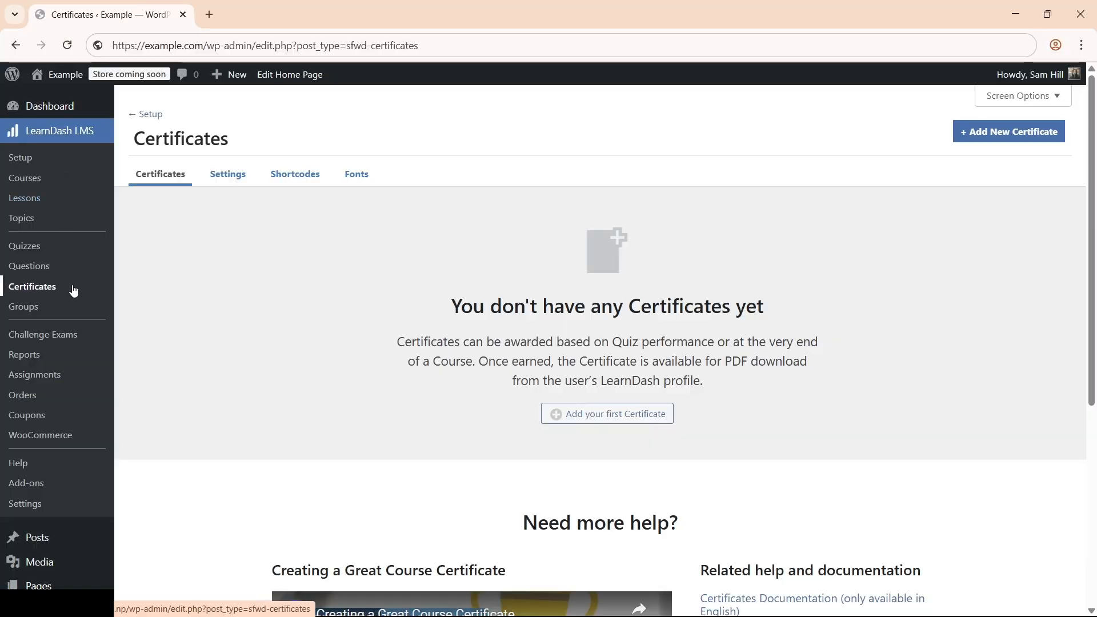
# Step: Create a new certificate titled "Course Completion Certificate" and switch it to the Certificate Builder
pyautogui.click(994, 133)
pyautogui.write('Course Completion C')
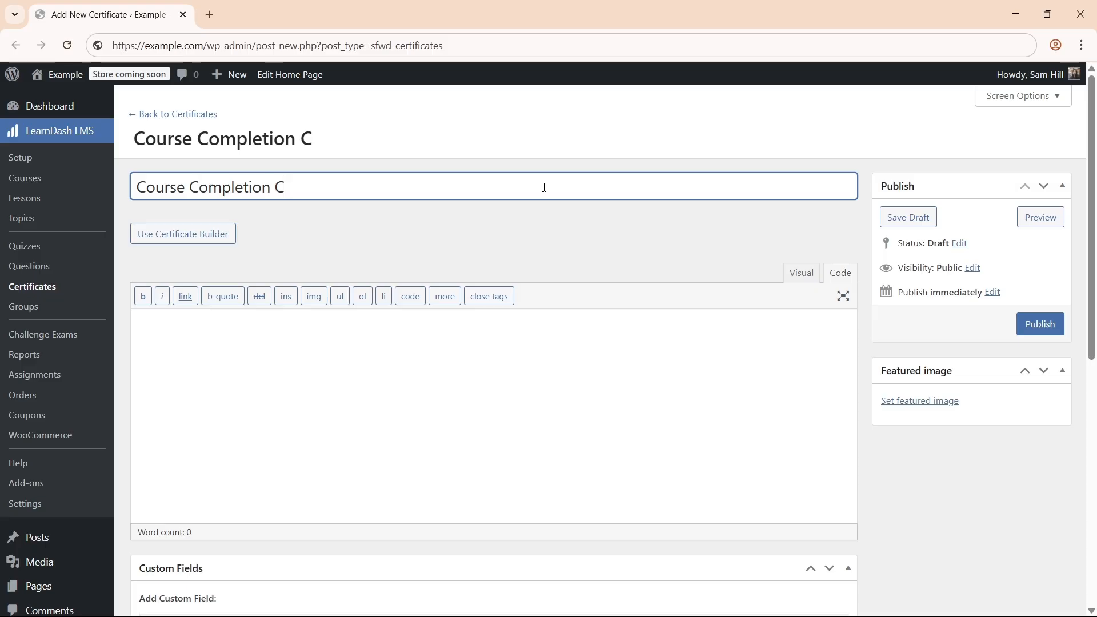
pyautogui.write('ertificate')
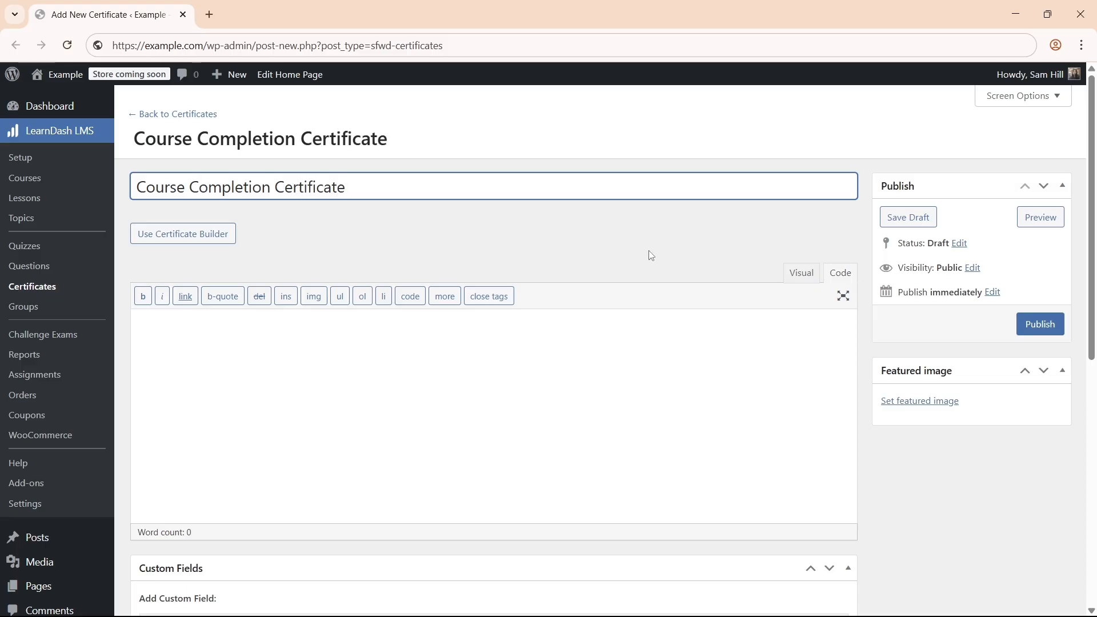
pyautogui.click(192, 243)
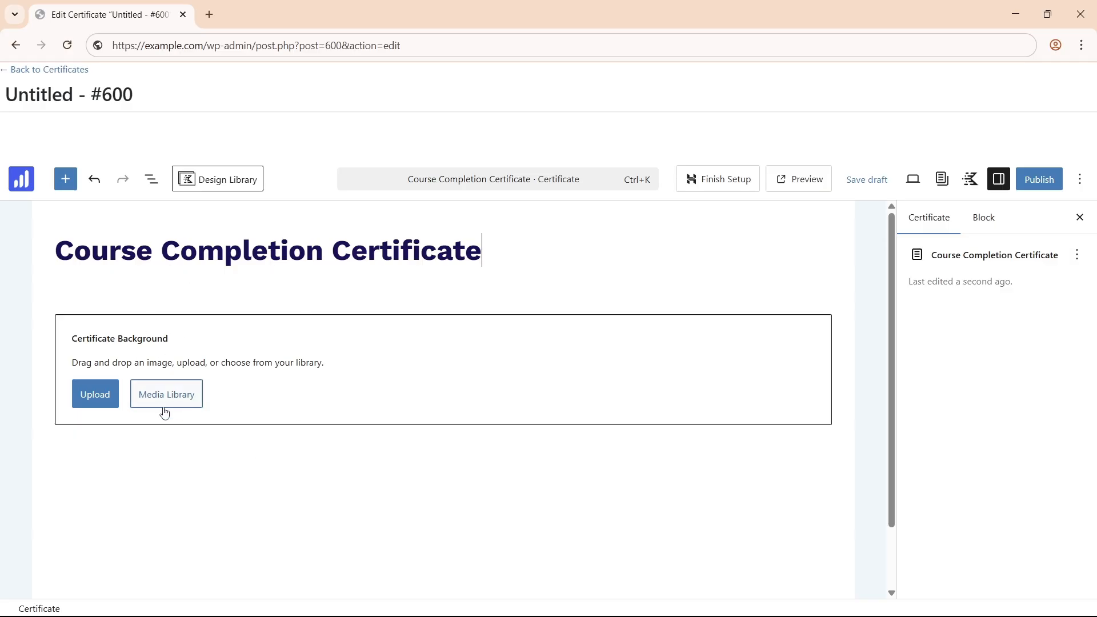
# Step: Insert a LearnDash Course Info block into the certificate
pyautogui.moveTo(892, 353); pyautogui.dragTo(901, 386)
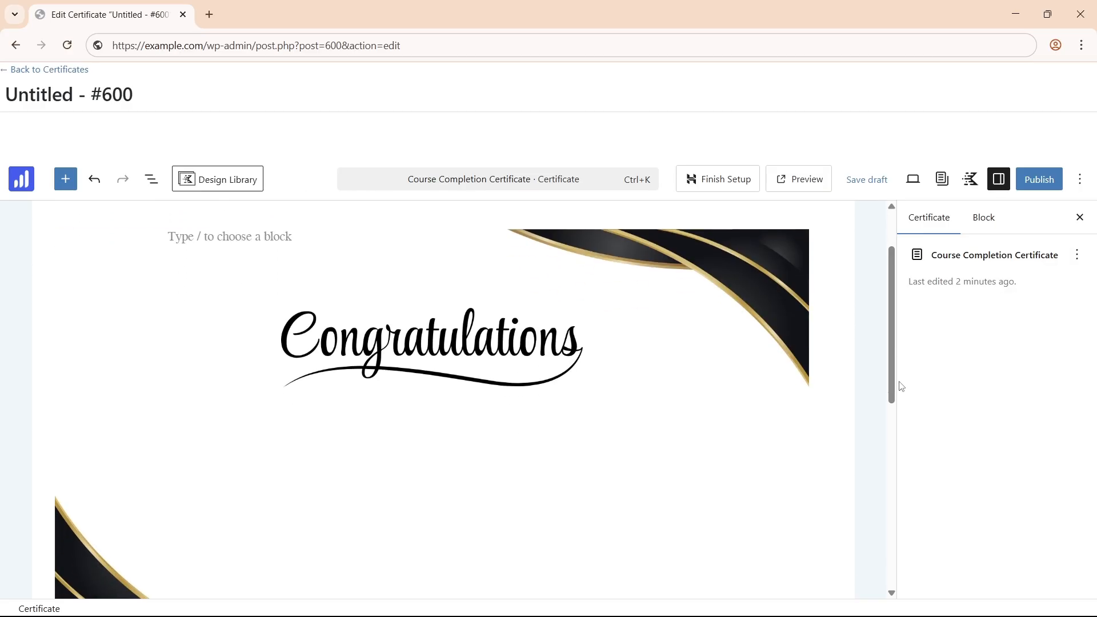
pyautogui.click(316, 234)
pyautogui.click(687, 237)
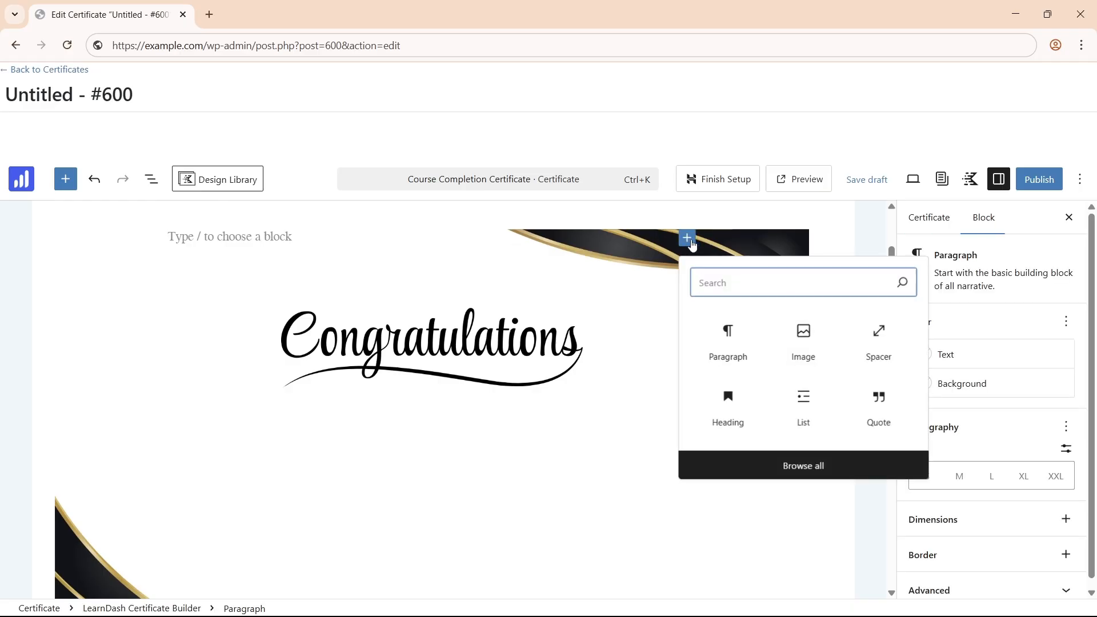
pyautogui.write('course')
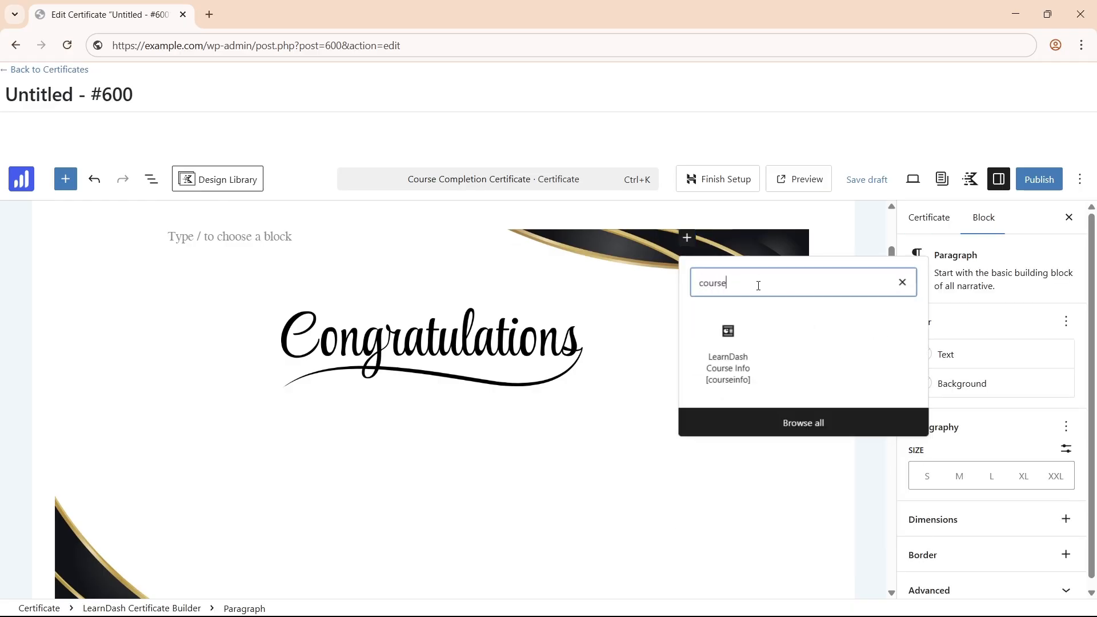
pyautogui.click(728, 337)
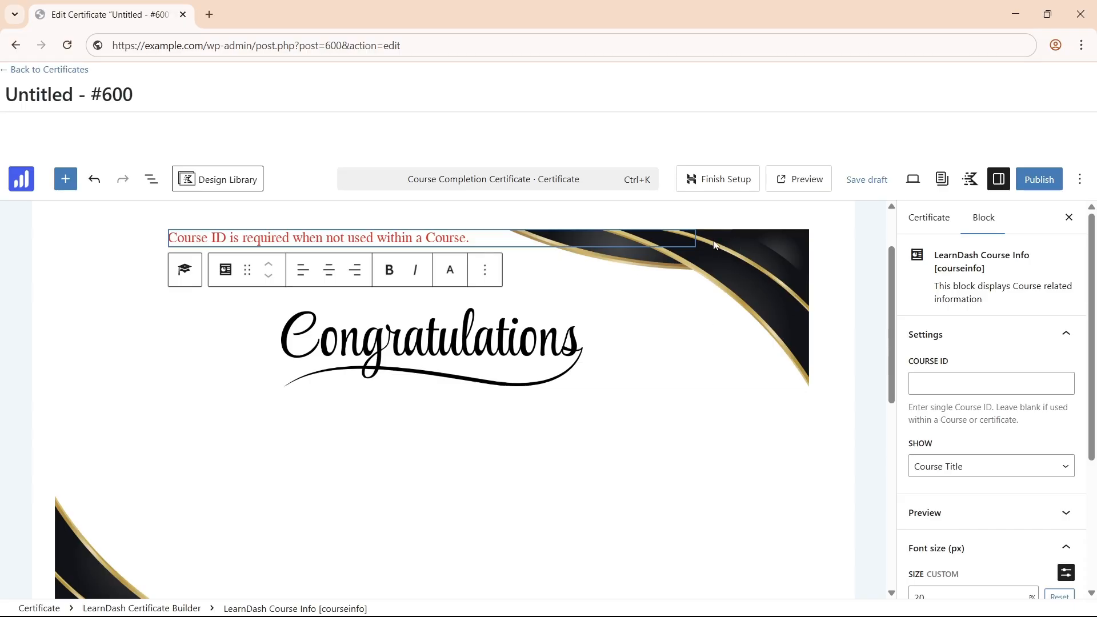
# Step: Add a LearnDash user information block to the certificate and publish the certificate
pyautogui.click(712, 266)
pyautogui.click(687, 238)
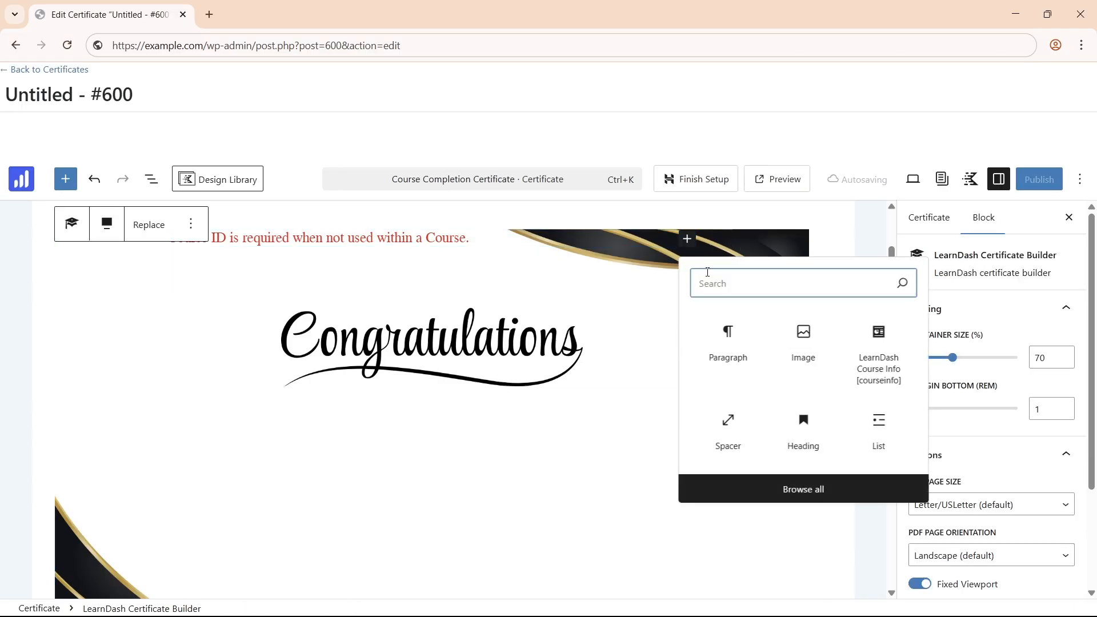
pyautogui.write('user')
pyautogui.click(721, 355)
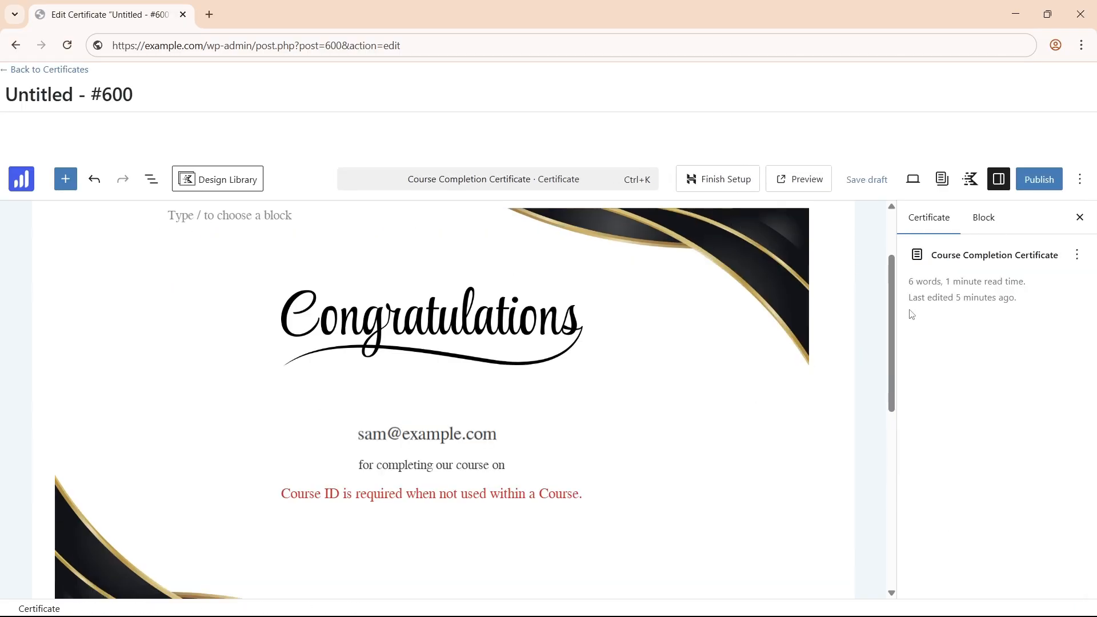
pyautogui.click(1039, 179)
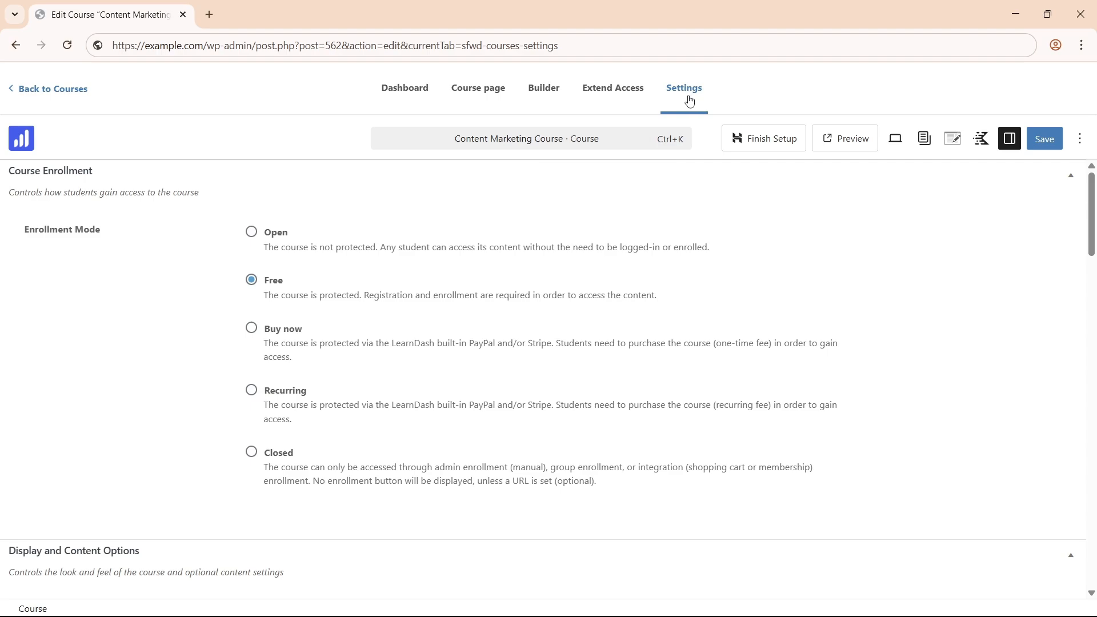
# Step: Award the Course Completion Certificate and 50 points for completing the Content Marketing Course, and save the course
pyautogui.scroll(-15, 58, 206)
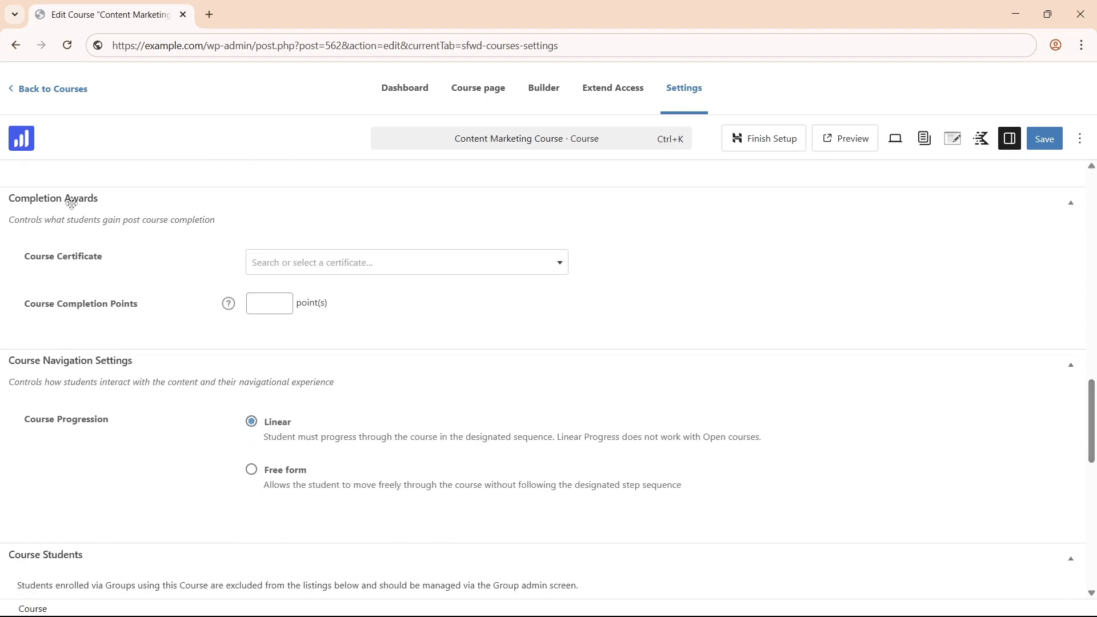
pyautogui.click(292, 268)
pyautogui.click(306, 319)
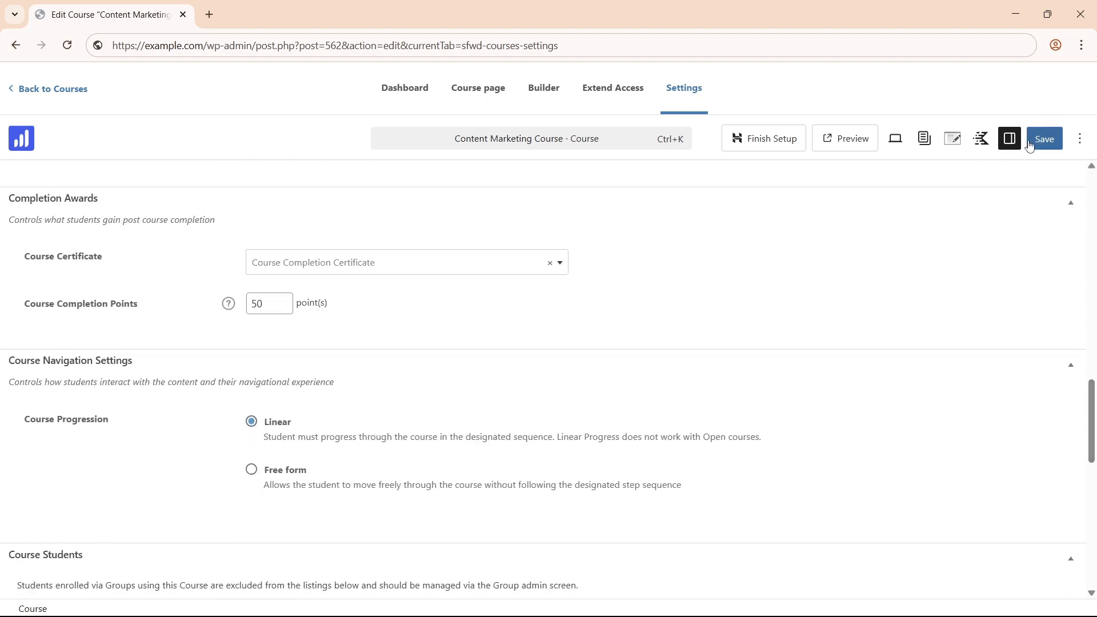
pyautogui.click(1035, 140)
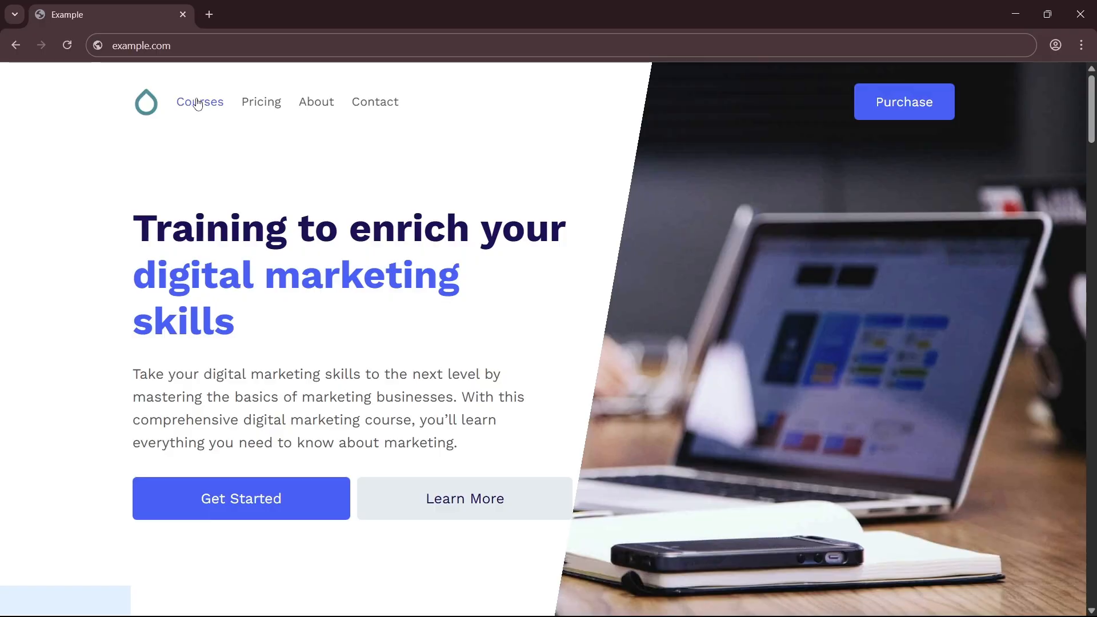
# Step: Open the Content Marketing Course from the live site's course list and enroll in it
pyautogui.click(197, 104)
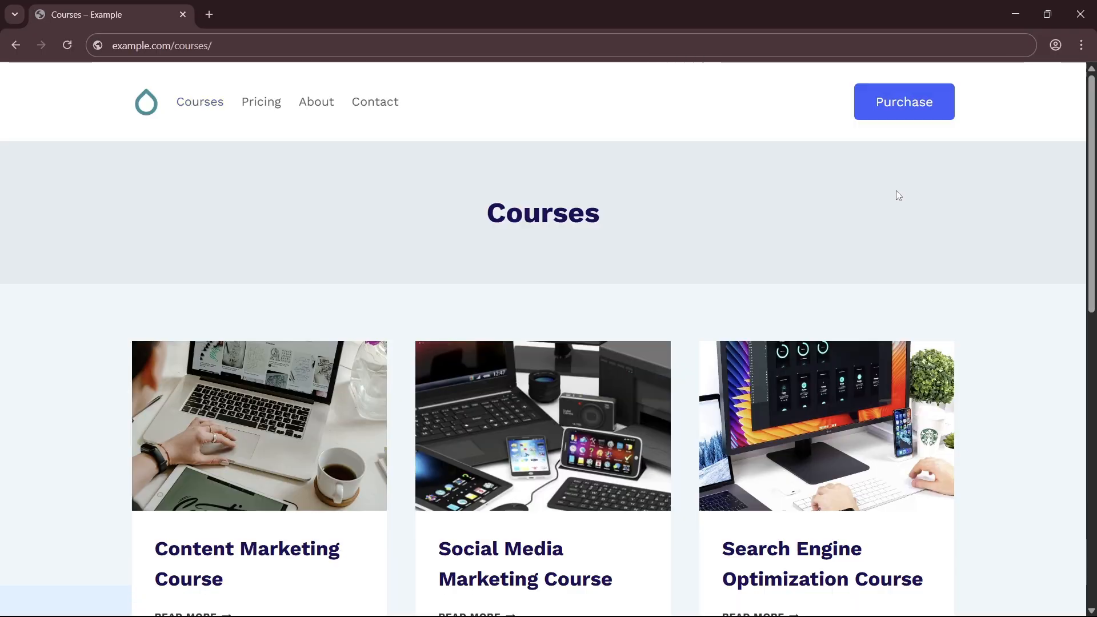
pyautogui.click(211, 414)
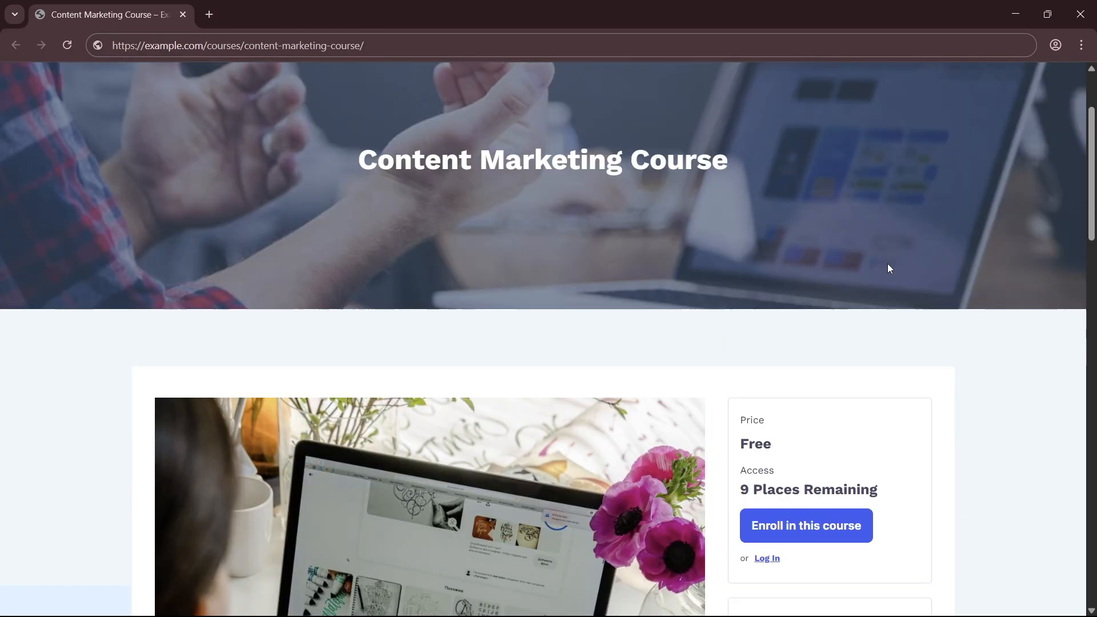
pyautogui.click(812, 524)
# Step: Open the Blog Posts topic of the Types of Content lesson and mark it complete
pyautogui.scroll(-10, 460, 455)
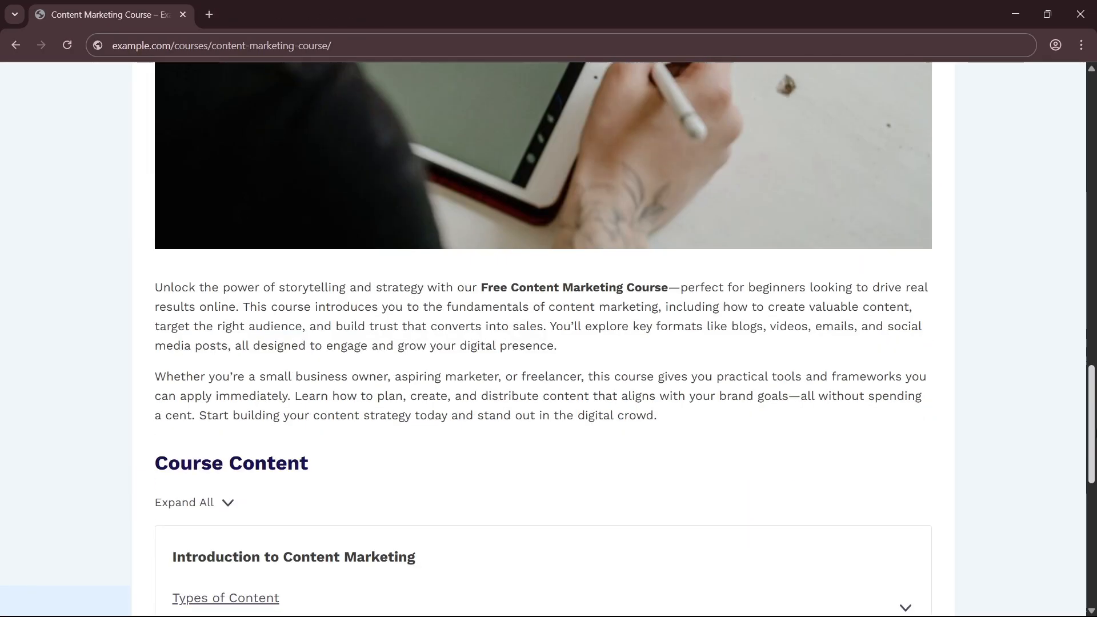
pyautogui.click(233, 533)
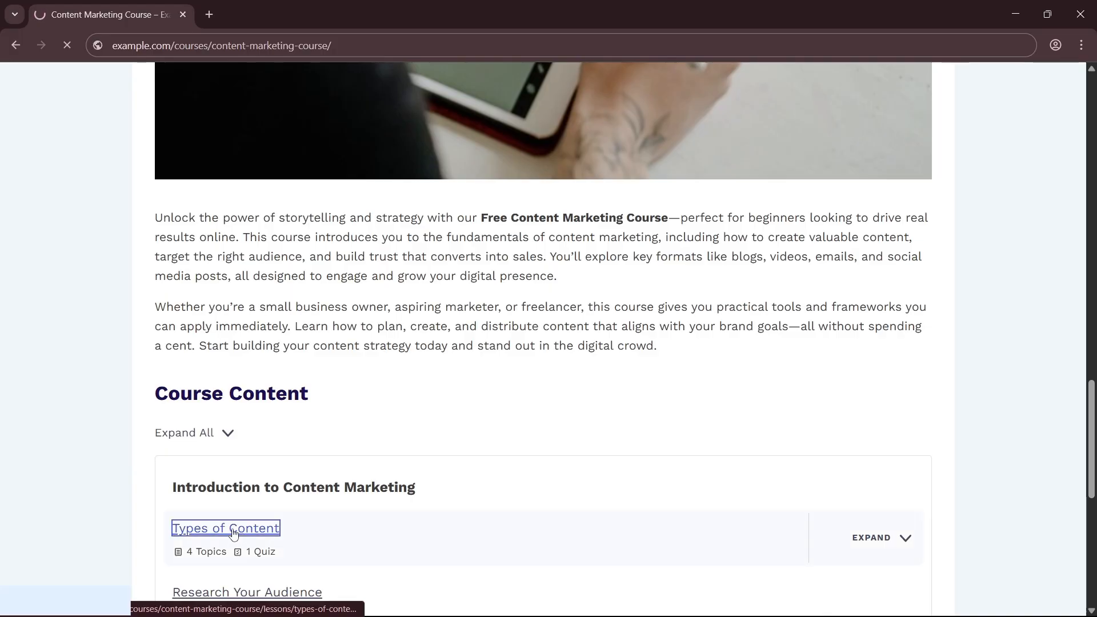
pyautogui.click(224, 358)
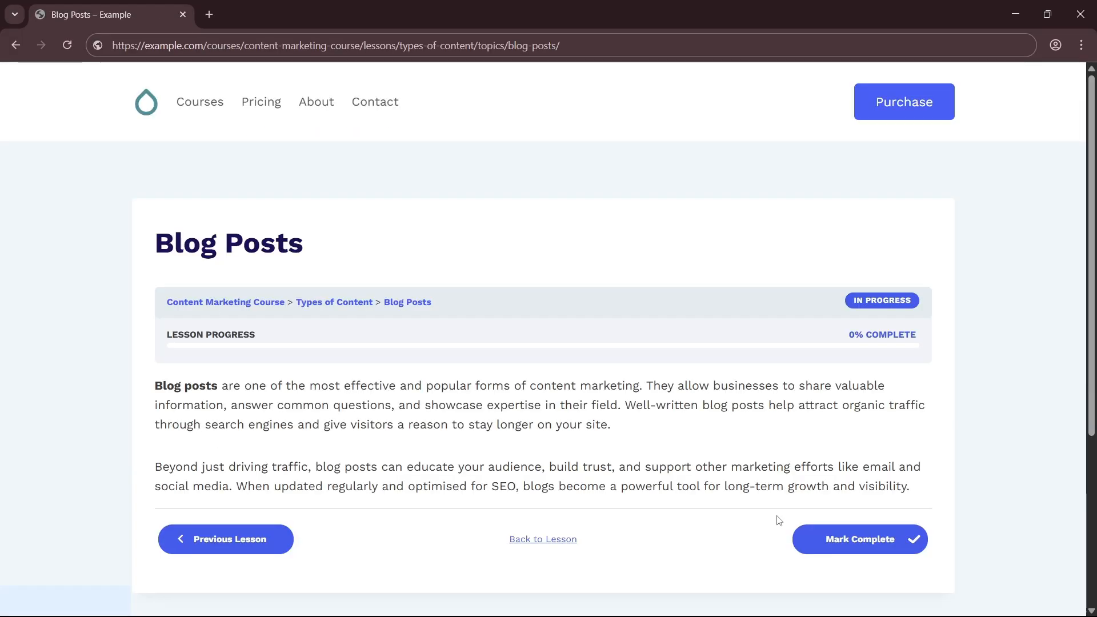
pyautogui.click(834, 539)
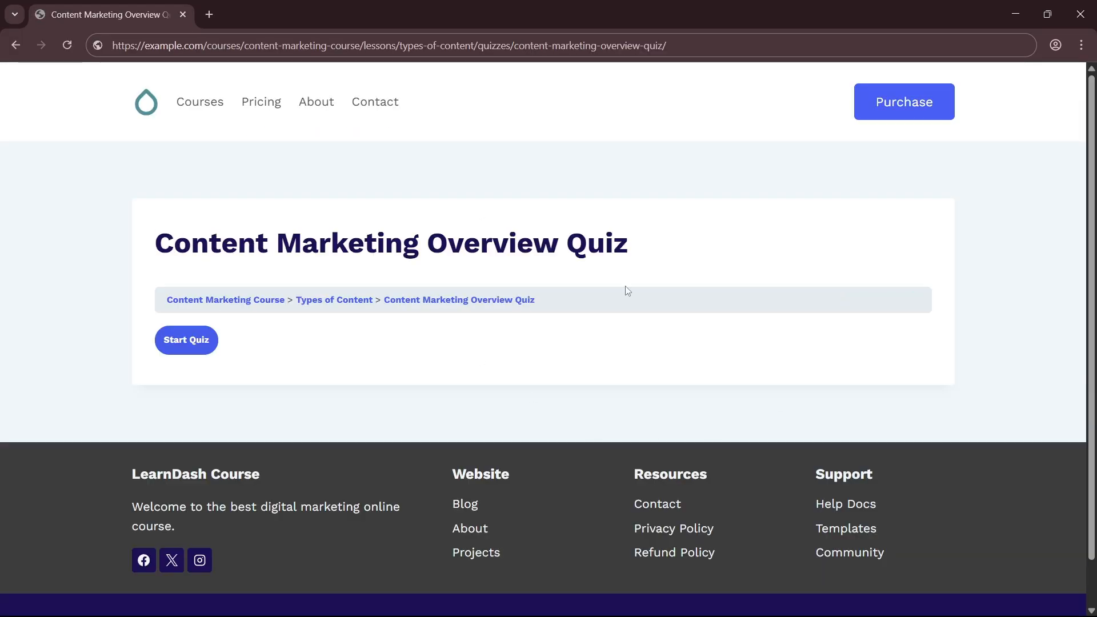
# Step: Start the Content Marketing Overview Quiz and answer its first question
pyautogui.click(186, 348)
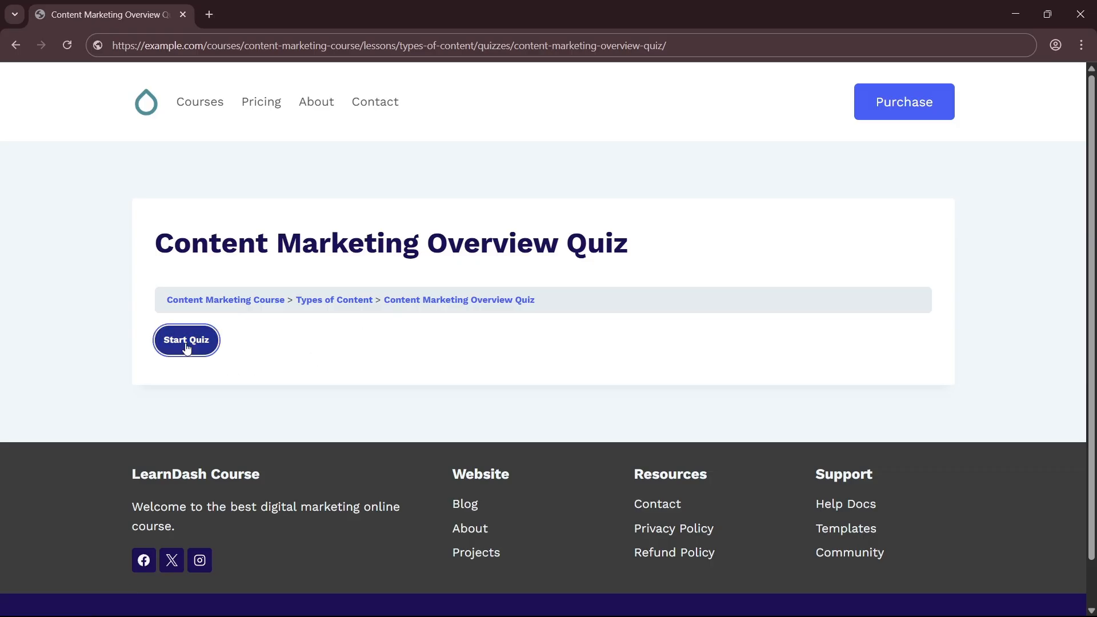
pyautogui.click(221, 384)
pyautogui.click(912, 541)
# Step: Answer the content type question with Blog Posts, Infographics, Videos and Podcasts, and finish the quiz
pyautogui.click(229, 374)
pyautogui.click(226, 428)
pyautogui.click(223, 483)
pyautogui.click(228, 539)
pyautogui.scroll(-3, 392, 473)
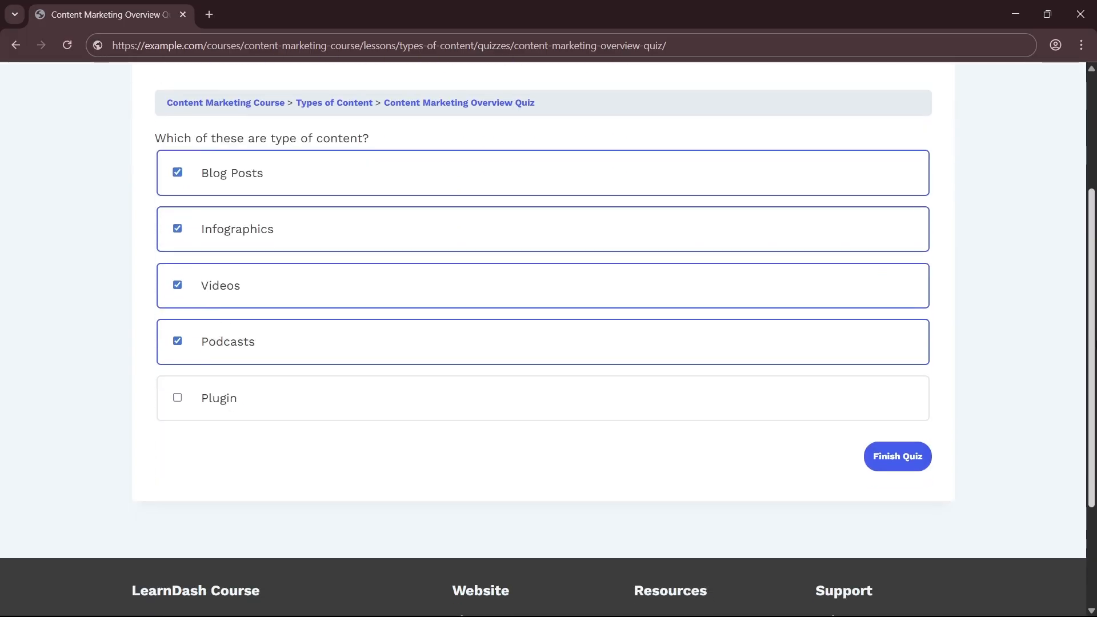
pyautogui.click(912, 435)
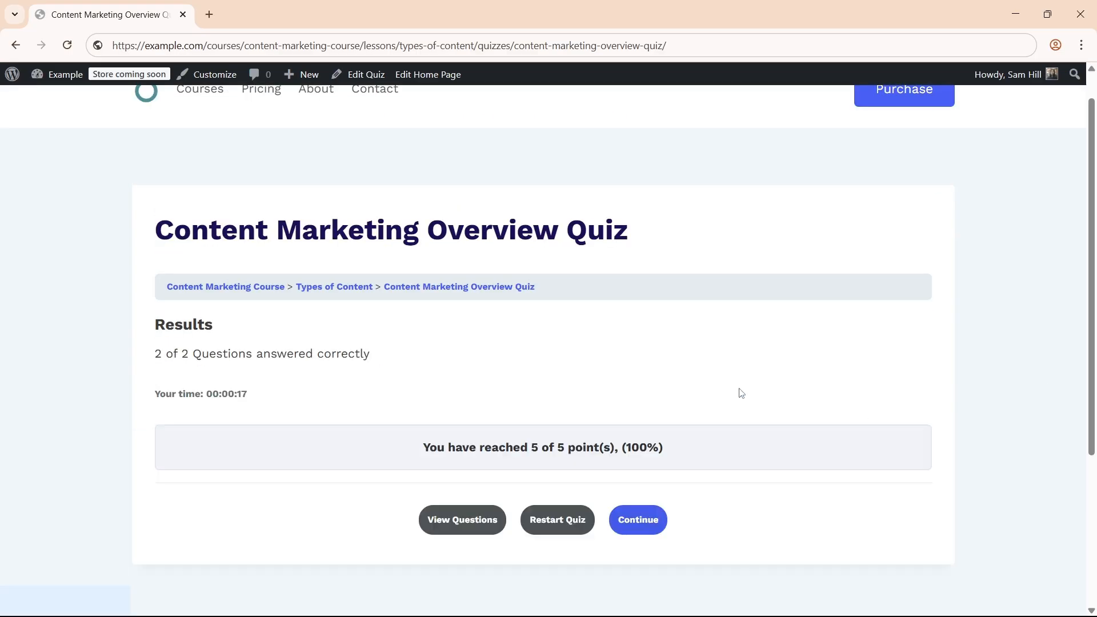
# Step: Continue from the quiz results to the course page and download the earned certificate
pyautogui.click(653, 519)
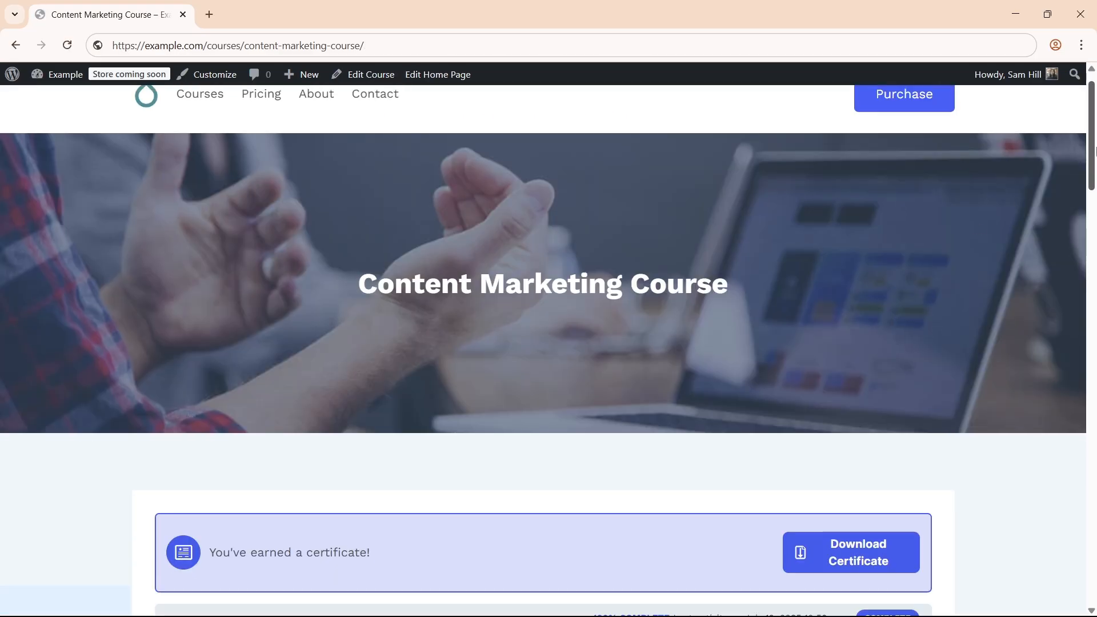
pyautogui.scroll(-3, 1095, 150)
pyautogui.click(806, 370)
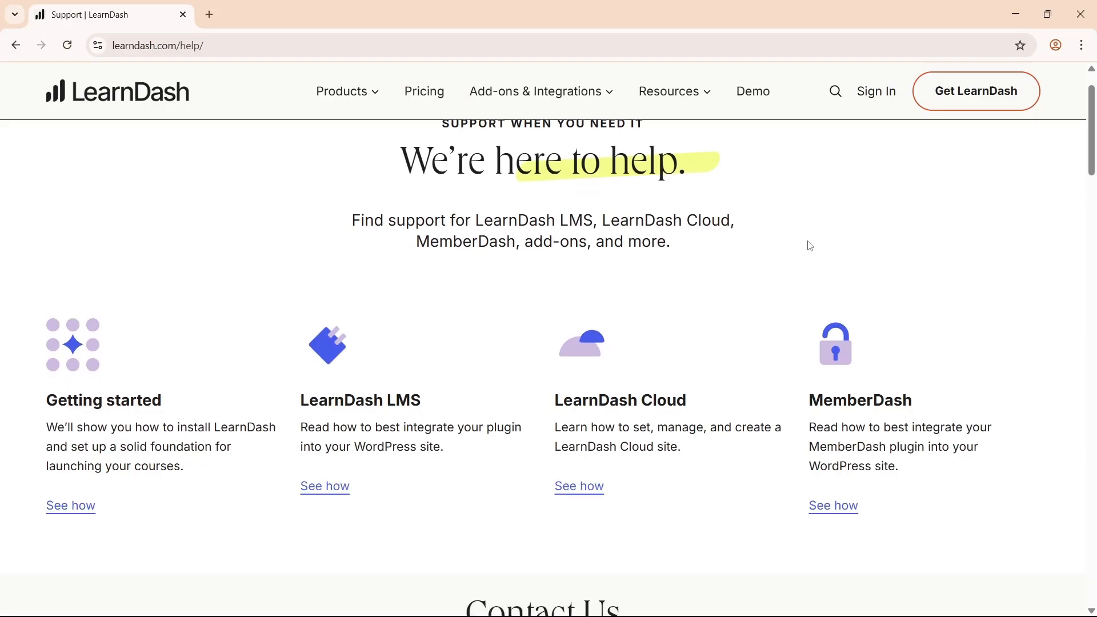
# Step: Look through the LearnDash support contact form, the knowledgebase sections and the support resources
pyautogui.scroll(-8, 810, 246)
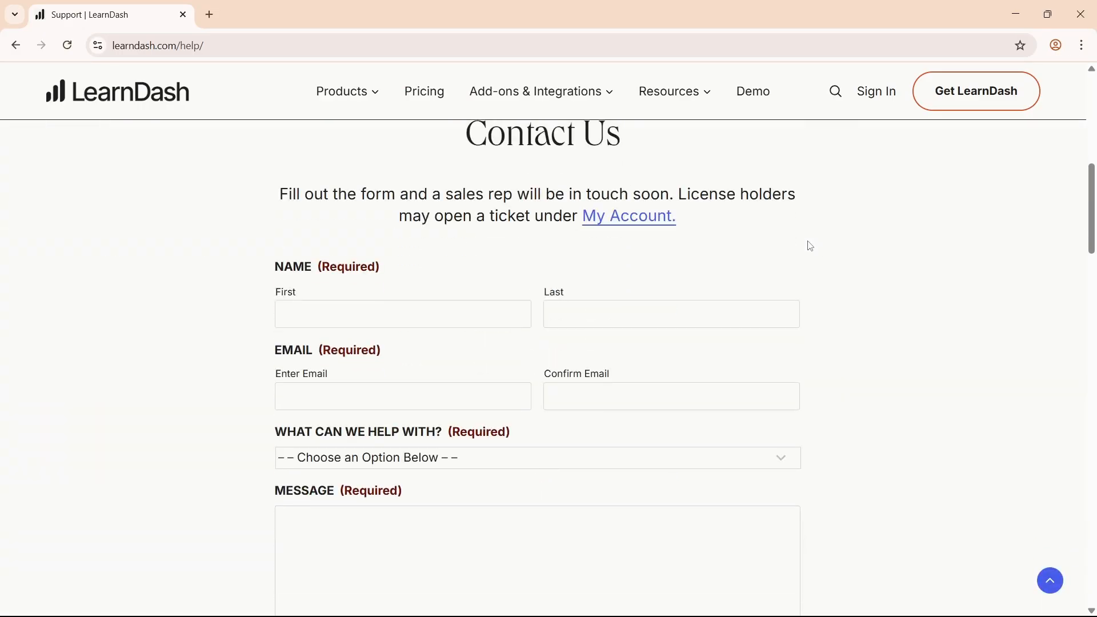
pyautogui.scroll(1, 534, 239)
pyautogui.scroll(-2, 516, 193)
pyautogui.scroll(-3, 509, 382)
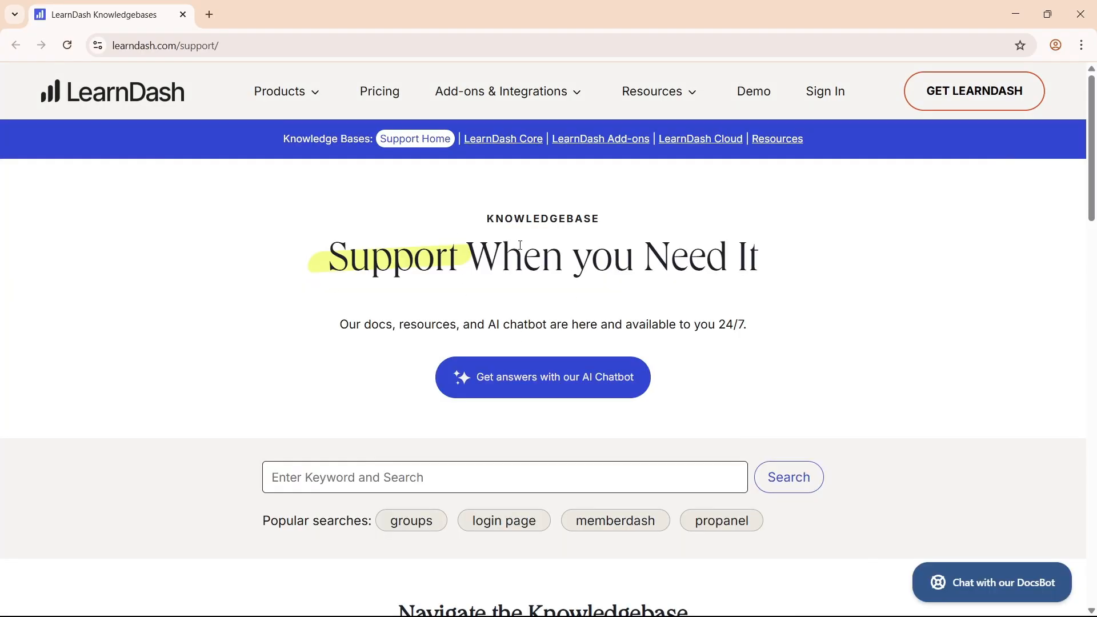
pyautogui.scroll(-2, 548, 262)
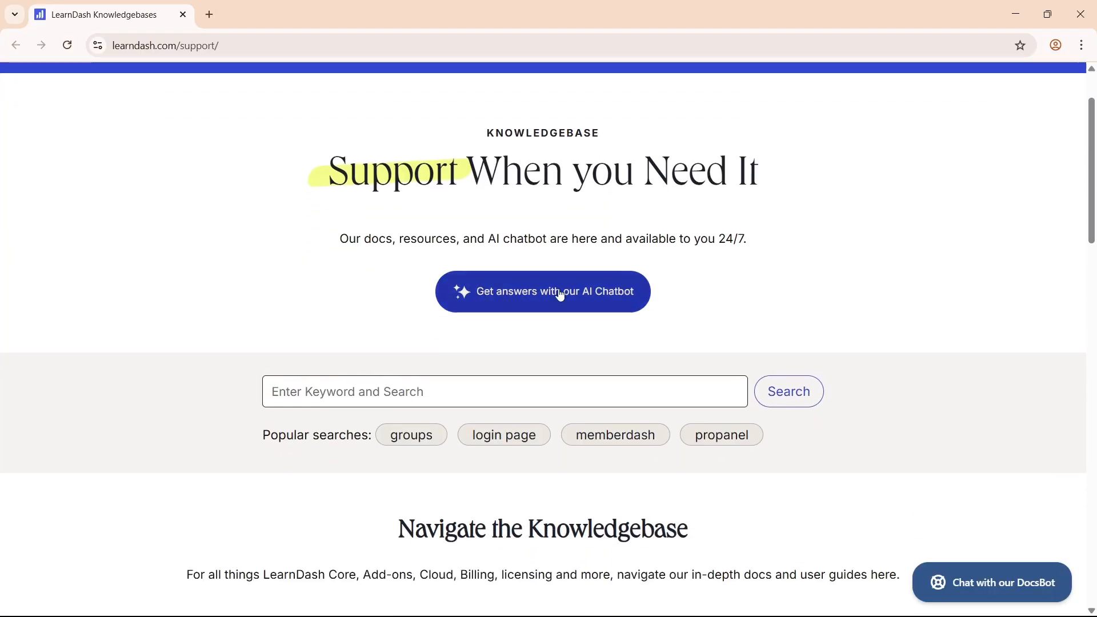
pyautogui.scroll(-6, 566, 298)
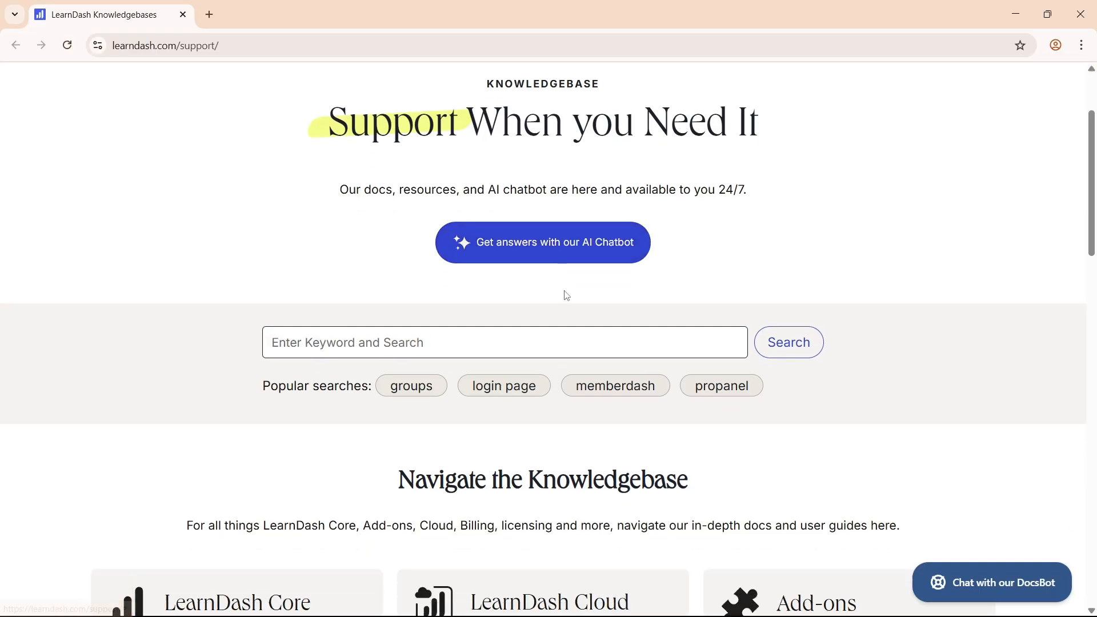
pyautogui.scroll(-6, 568, 296)
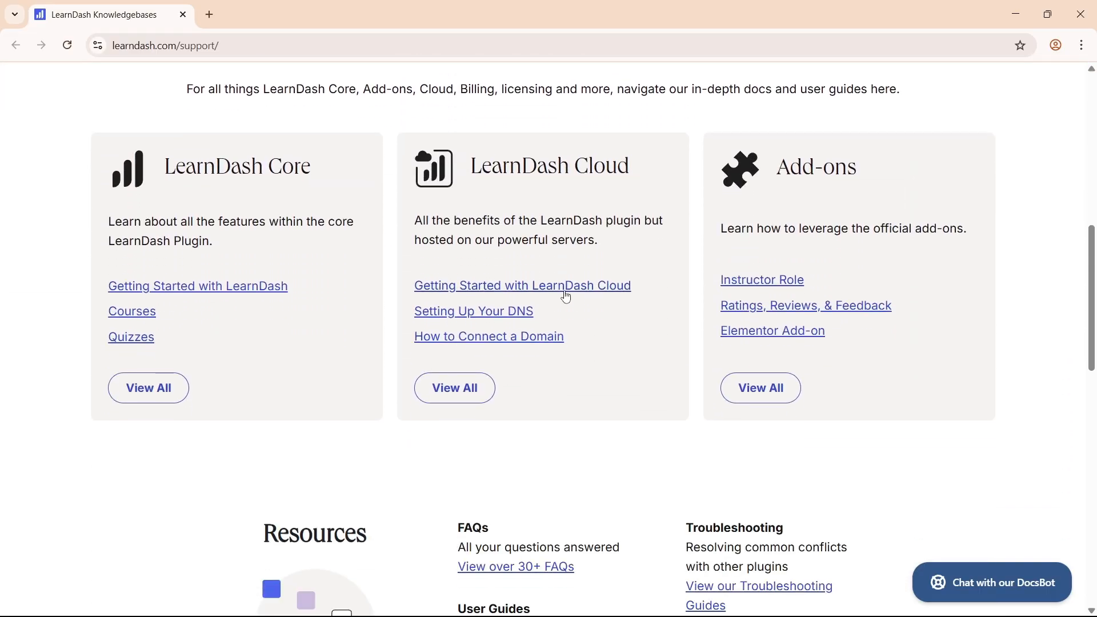
pyautogui.scroll(-3, 566, 296)
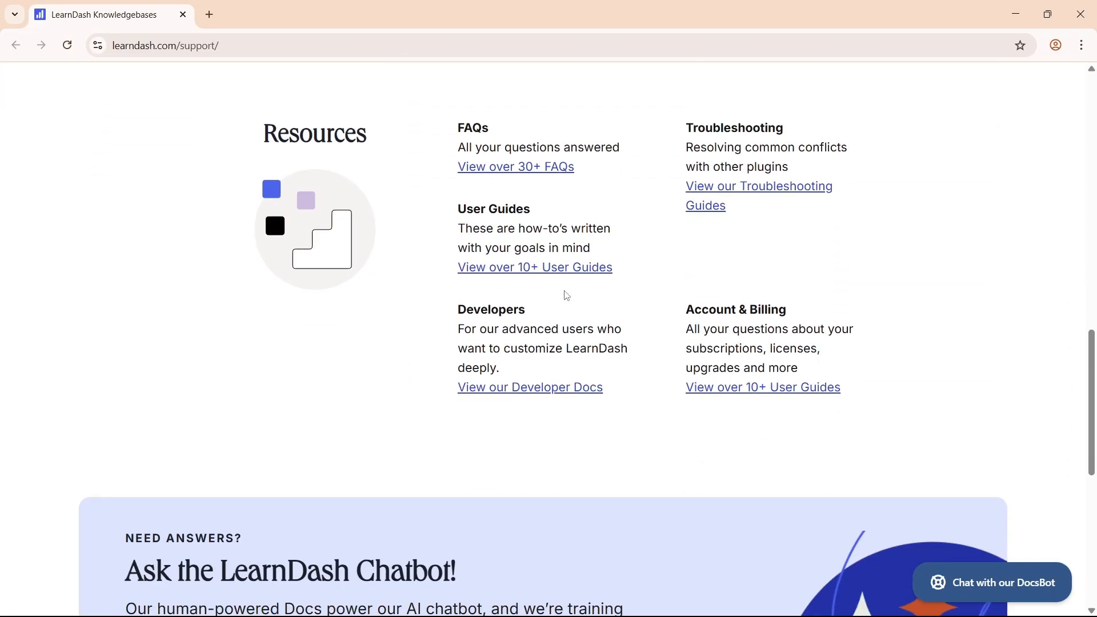